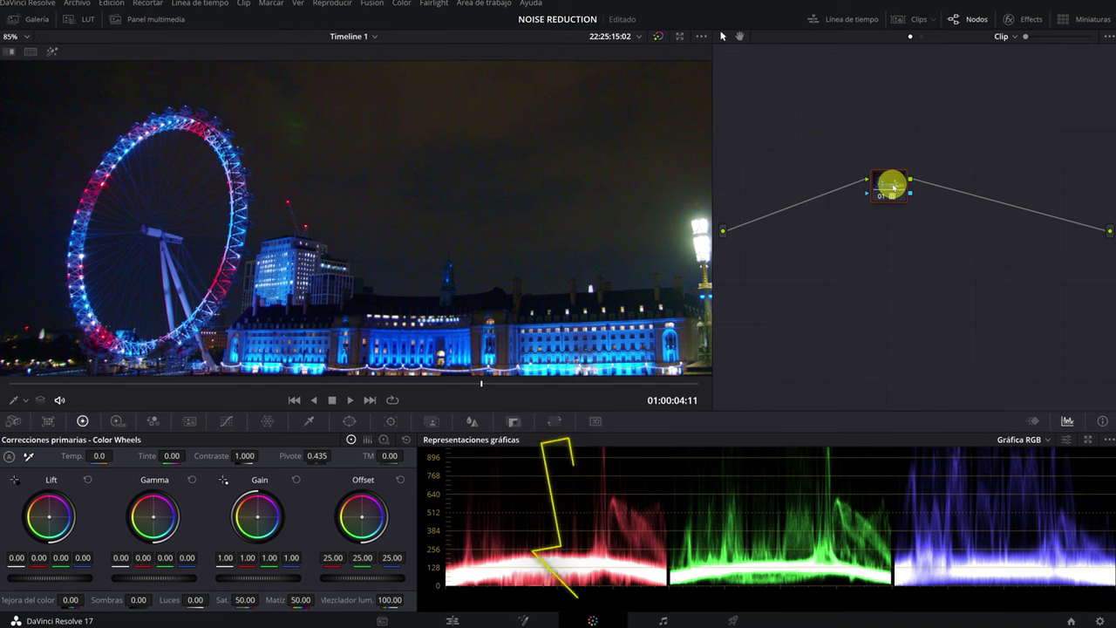
- Insert a serial node before node 01, spread the two nodes apart, and select node 01
{"action": "right_click", "coordinate": [891, 185]}
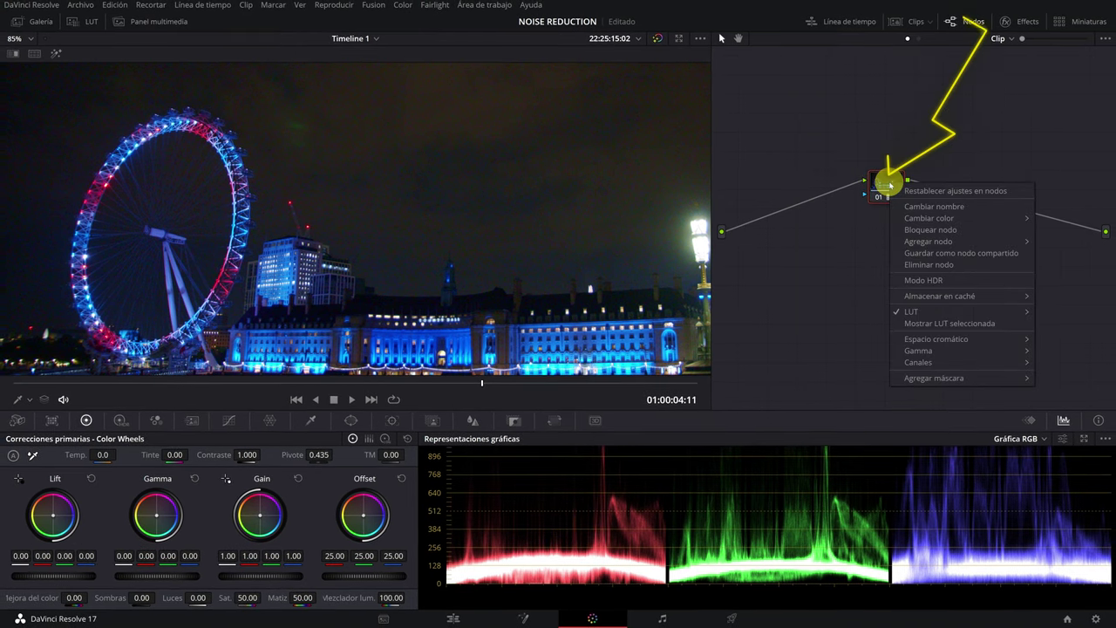
{"action": "mouse_move", "coordinate": [946, 243]}
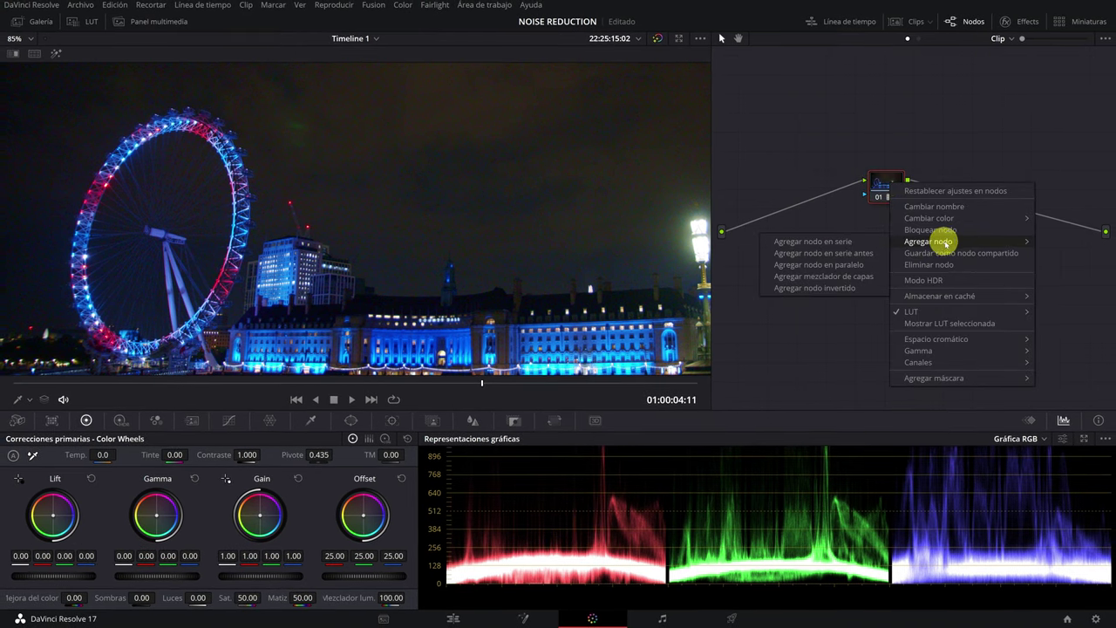
{"action": "left_click", "coordinate": [848, 254]}
{"action": "left_click_drag", "start_coordinate": [846, 249], "coordinate": [801, 189]}
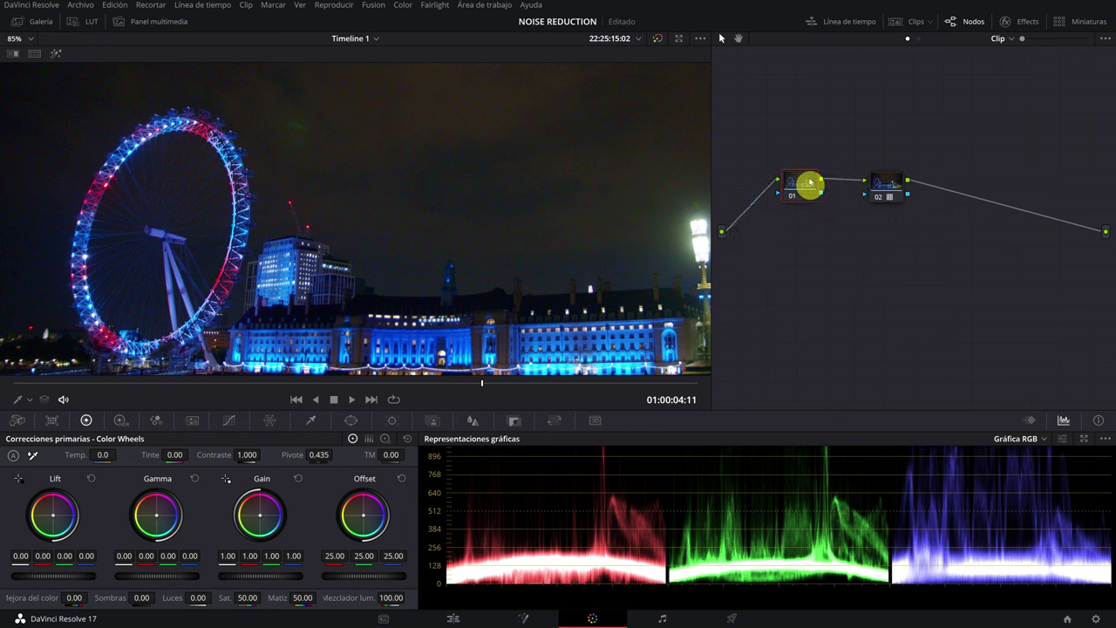
{"action": "mouse_move", "coordinate": [889, 183]}
{"action": "left_mouse_down"}
{"action": "mouse_move", "coordinate": [908, 181]}
{"action": "mouse_move", "coordinate": [892, 181]}
{"action": "left_mouse_up"}
{"action": "left_click", "coordinate": [803, 184]}
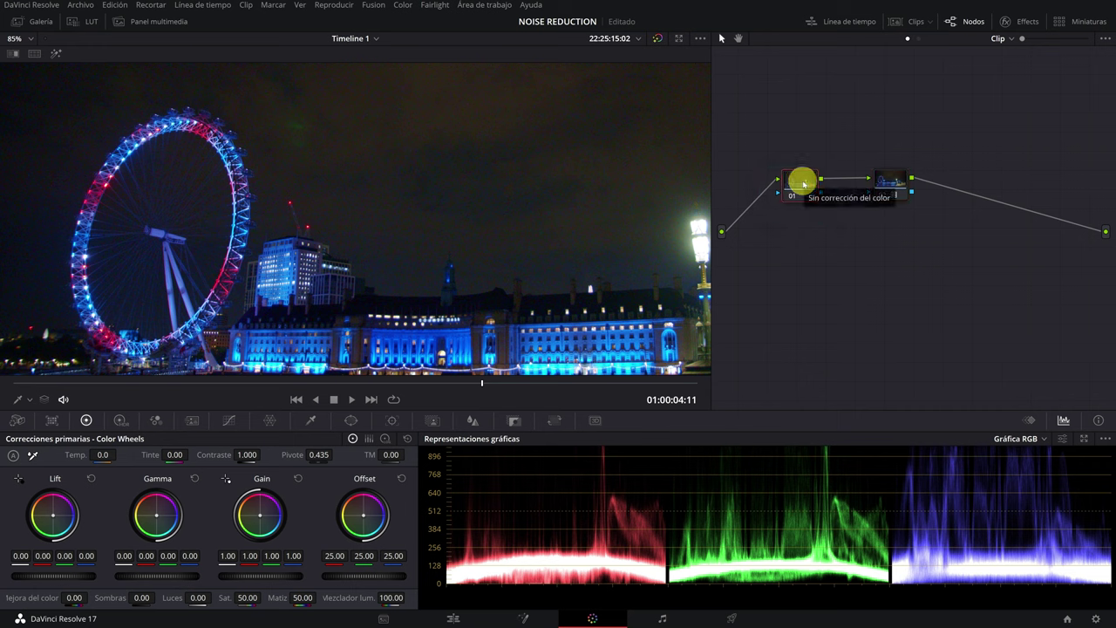
- In the Motion Effects palette, set node 01's temporal noise reduction to 5 frames
{"action": "left_click", "coordinate": [191, 421]}
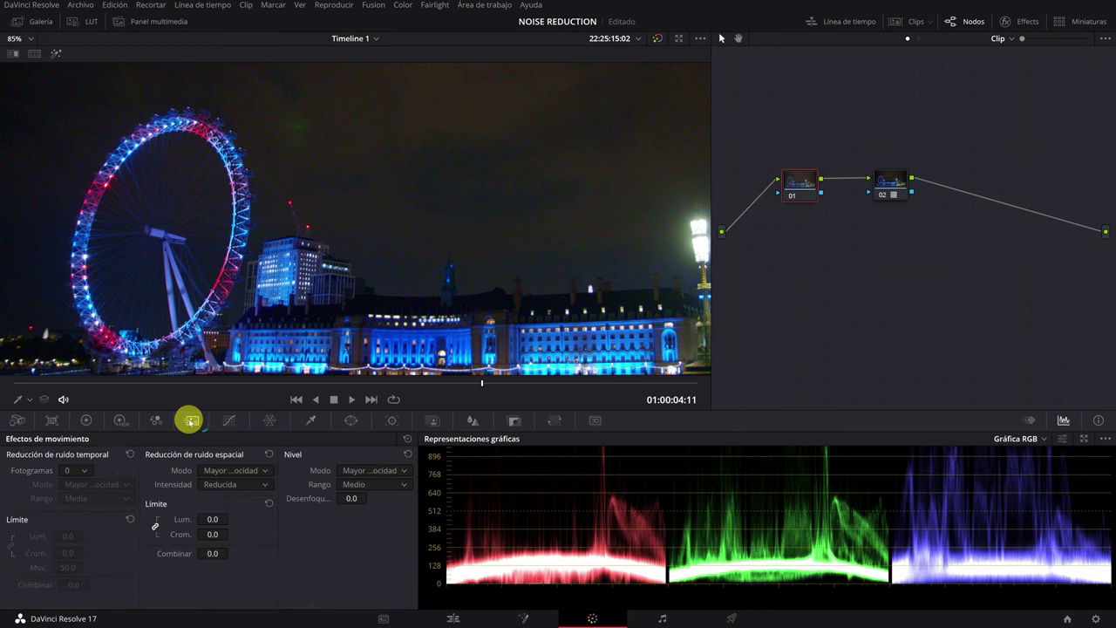
{"action": "left_click", "coordinate": [80, 473]}
{"action": "left_click", "coordinate": [80, 478]}
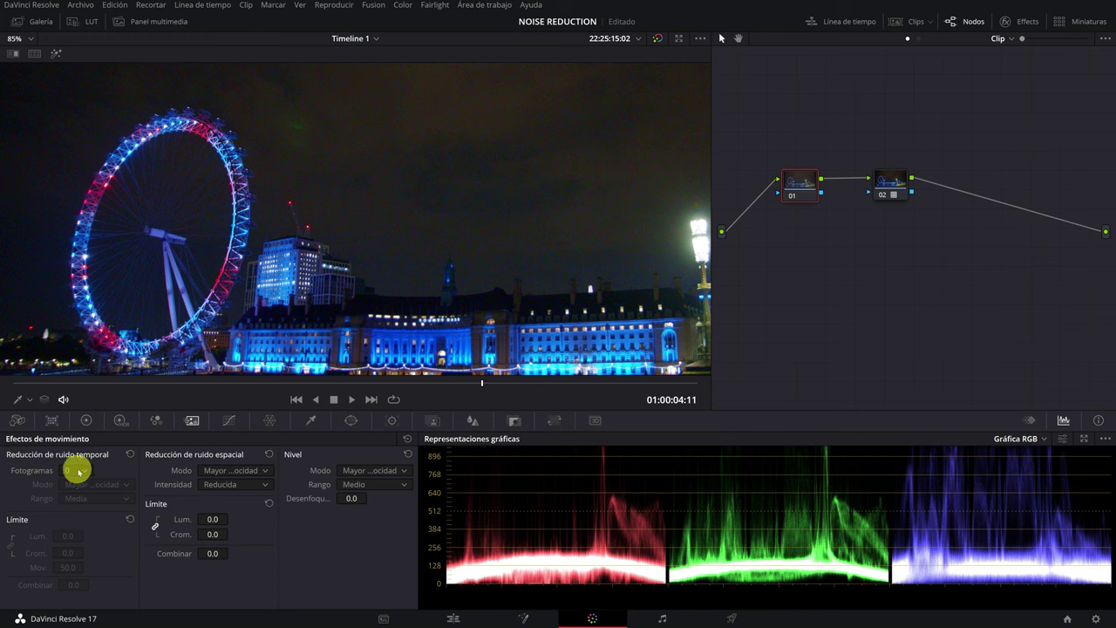
{"action": "left_click", "coordinate": [78, 471]}
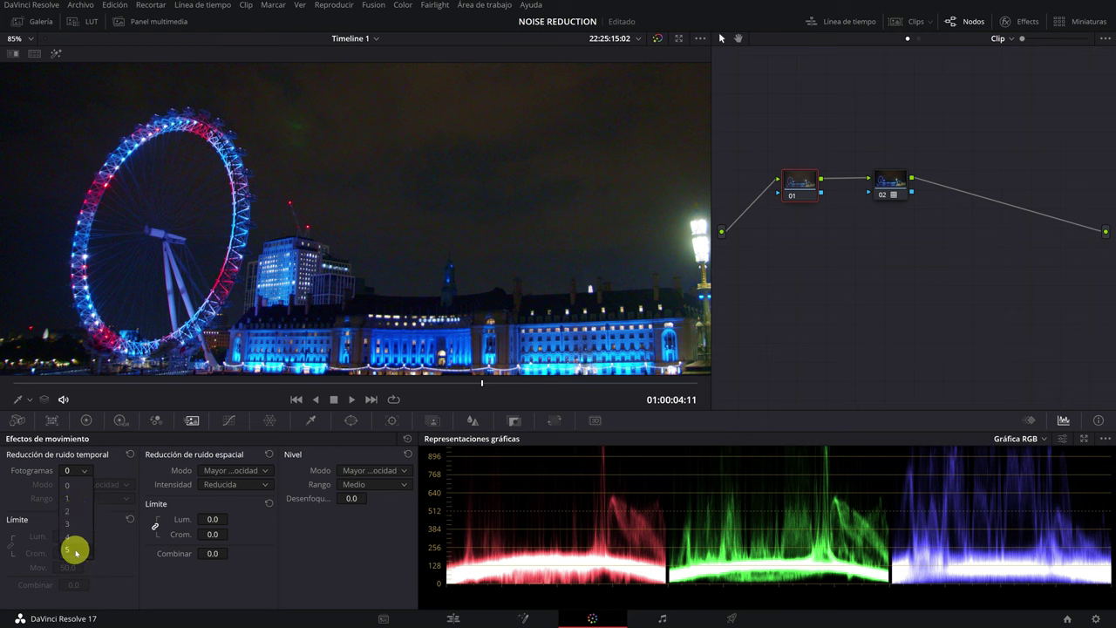
{"action": "left_click", "coordinate": [77, 551]}
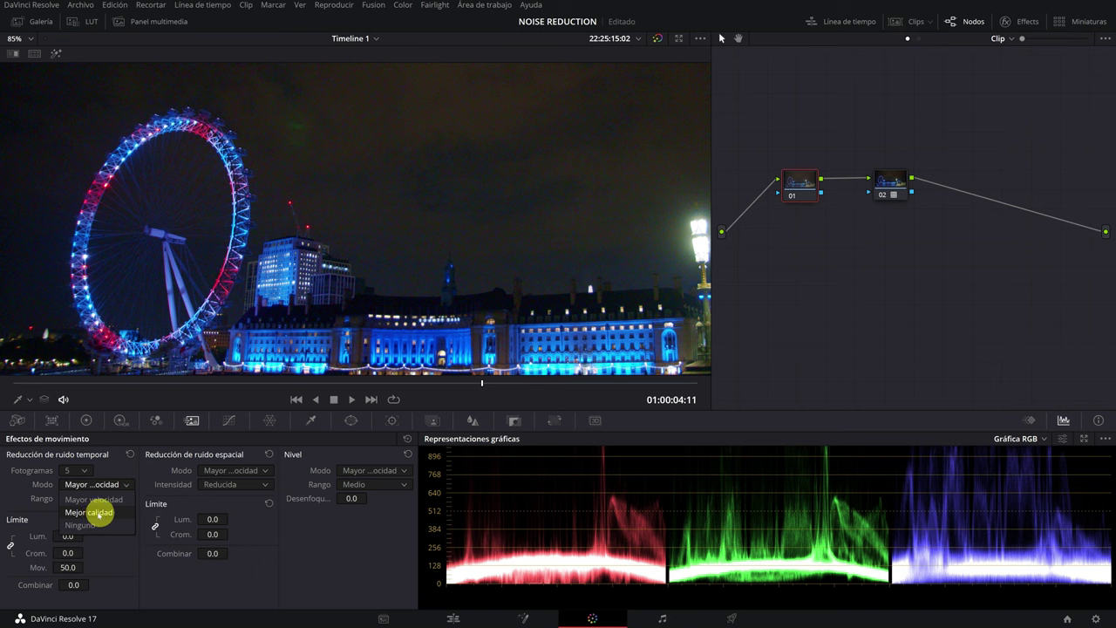
- Set temporal mode to Mejor calidad, scrub to 01:00:02:02, and set motion range to Reducida
{"action": "left_click", "coordinate": [95, 513]}
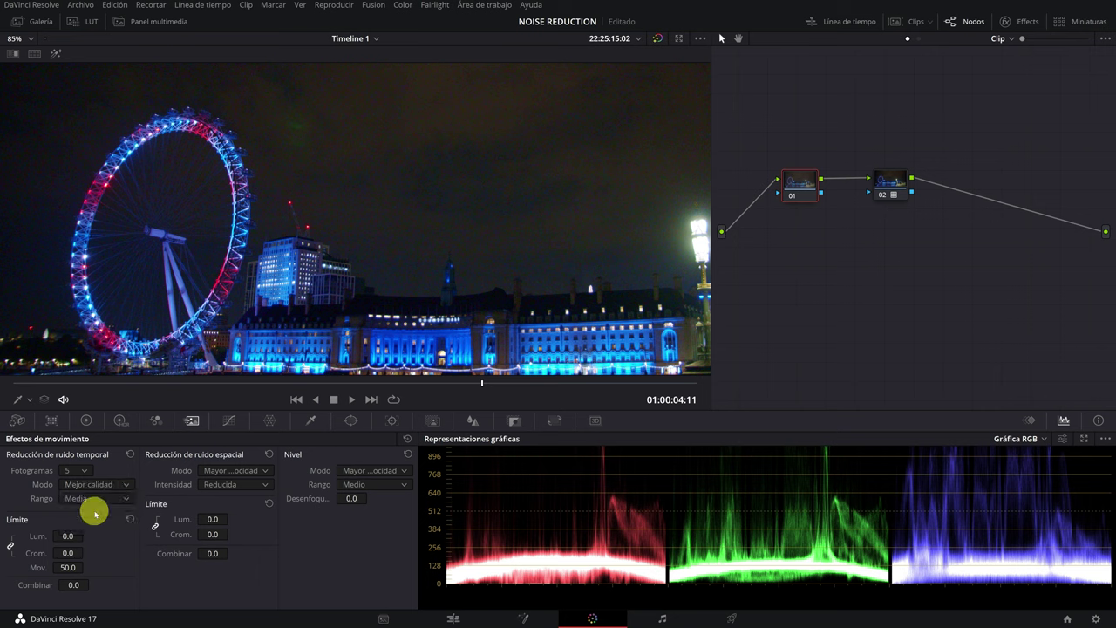
{"action": "left_click", "coordinate": [106, 504]}
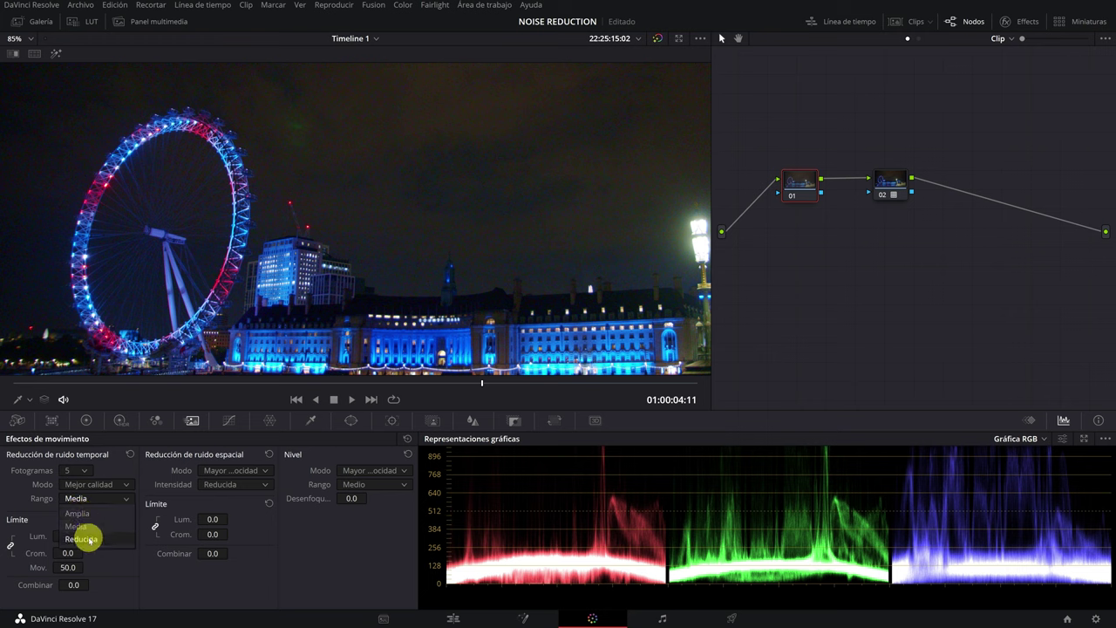
{"action": "left_click", "coordinate": [92, 499]}
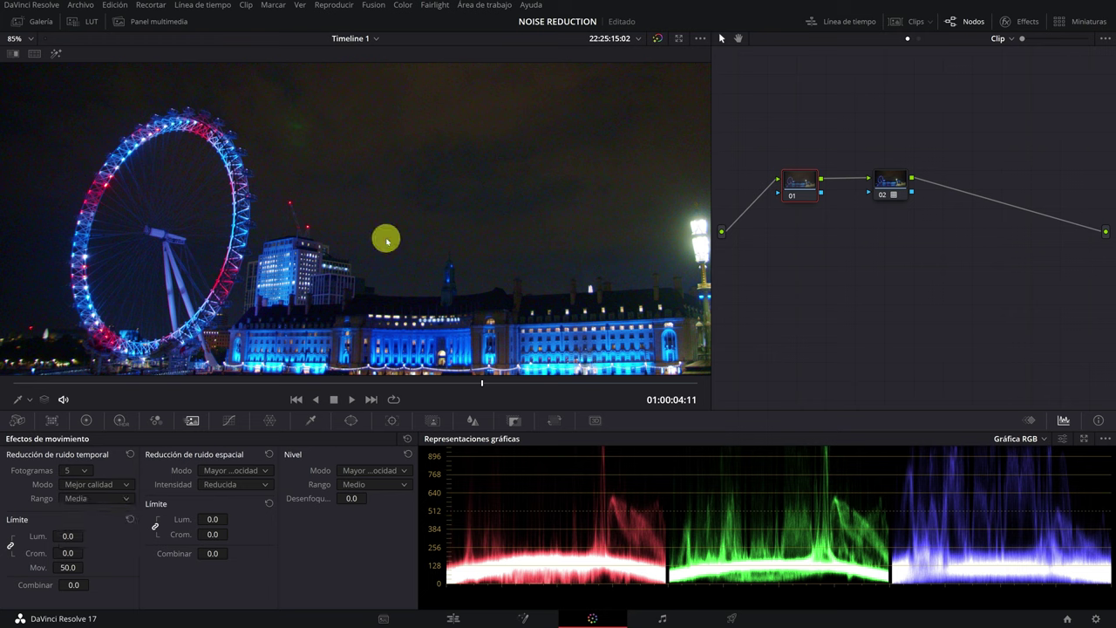
{"action": "scroll", "coordinate": [387, 242], "scroll_direction": "down", "scroll_amount": 5}
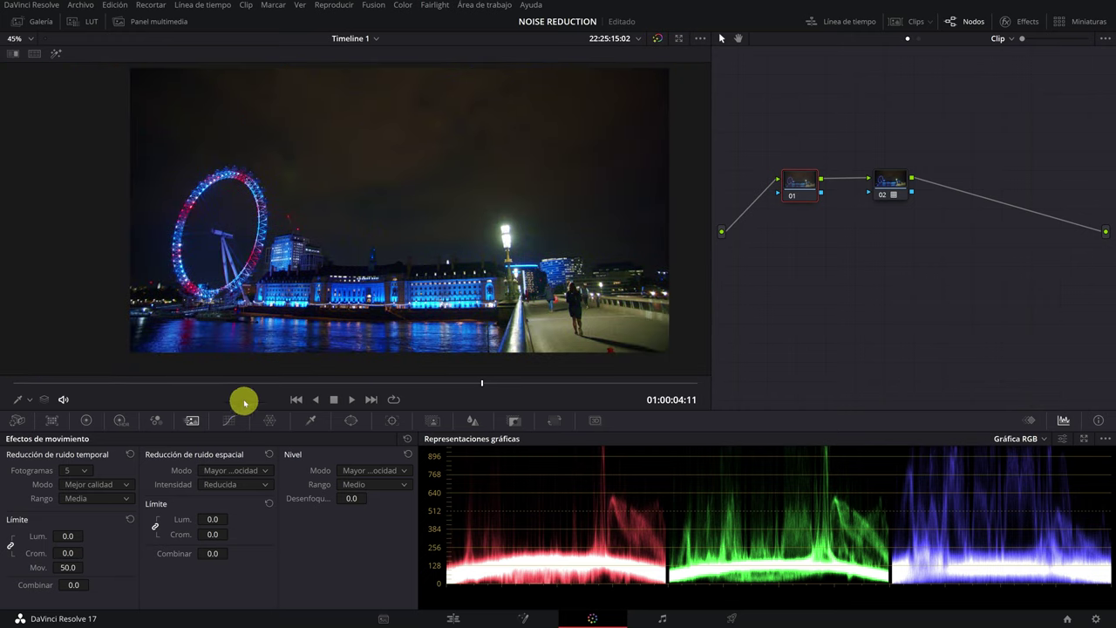
{"action": "left_click_drag", "start_coordinate": [192, 382], "coordinate": [328, 386]}
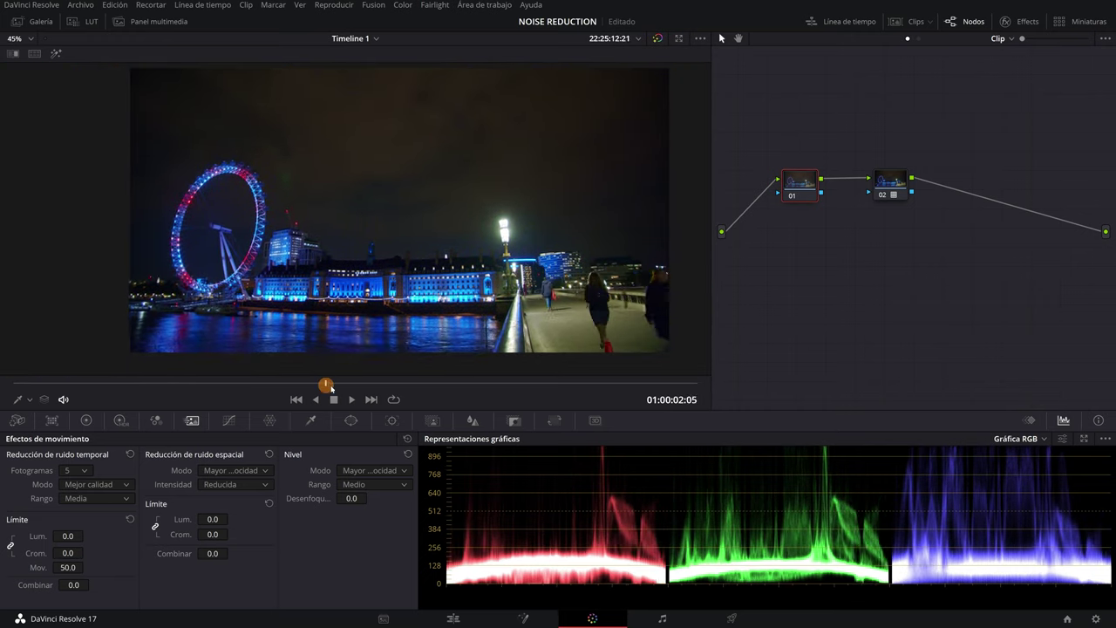
{"action": "mouse_move", "coordinate": [331, 387]}
{"action": "left_mouse_down"}
{"action": "mouse_move", "coordinate": [195, 383]}
{"action": "mouse_move", "coordinate": [269, 386]}
{"action": "mouse_move", "coordinate": [228, 384]}
{"action": "left_mouse_up"}
{"action": "left_click", "coordinate": [96, 498]}
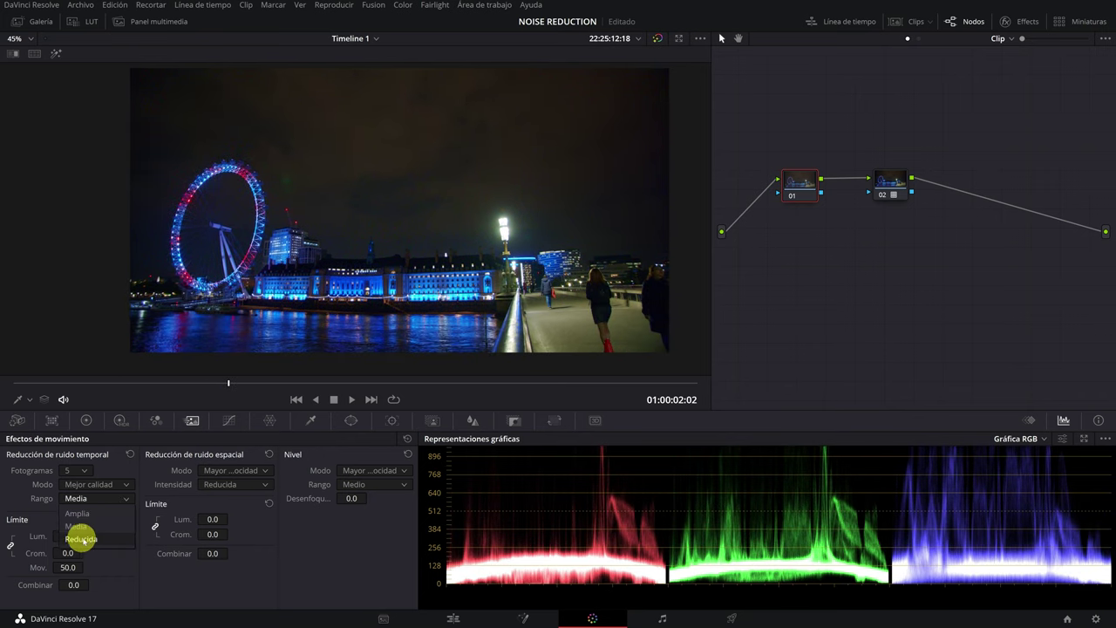
{"action": "left_click", "coordinate": [84, 540]}
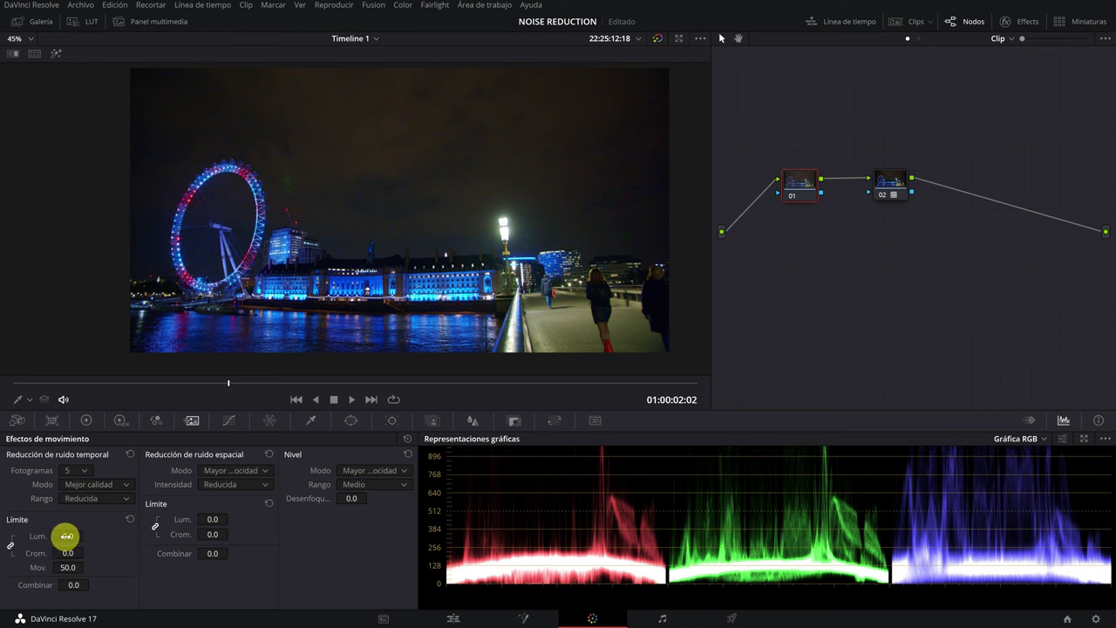
- Raise node 01's linked temporal luma and chroma thresholds to 100, bypassing the node to compare
{"action": "scroll", "coordinate": [344, 205], "scroll_direction": "up", "scroll_amount": 2}
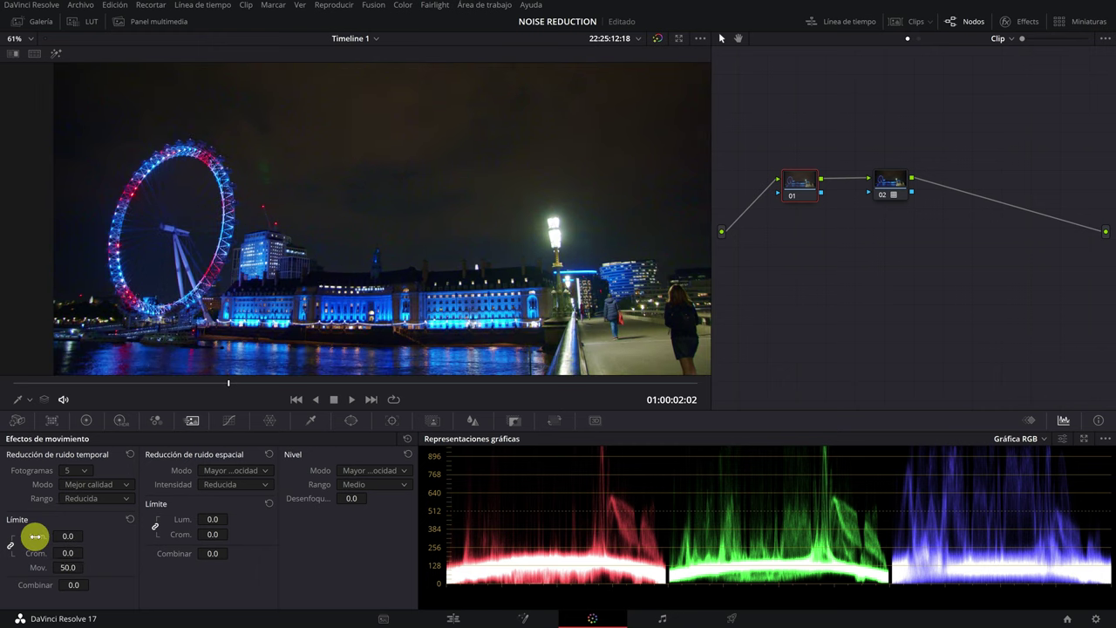
{"action": "left_click_drag", "start_coordinate": [87, 537], "coordinate": [111, 540]}
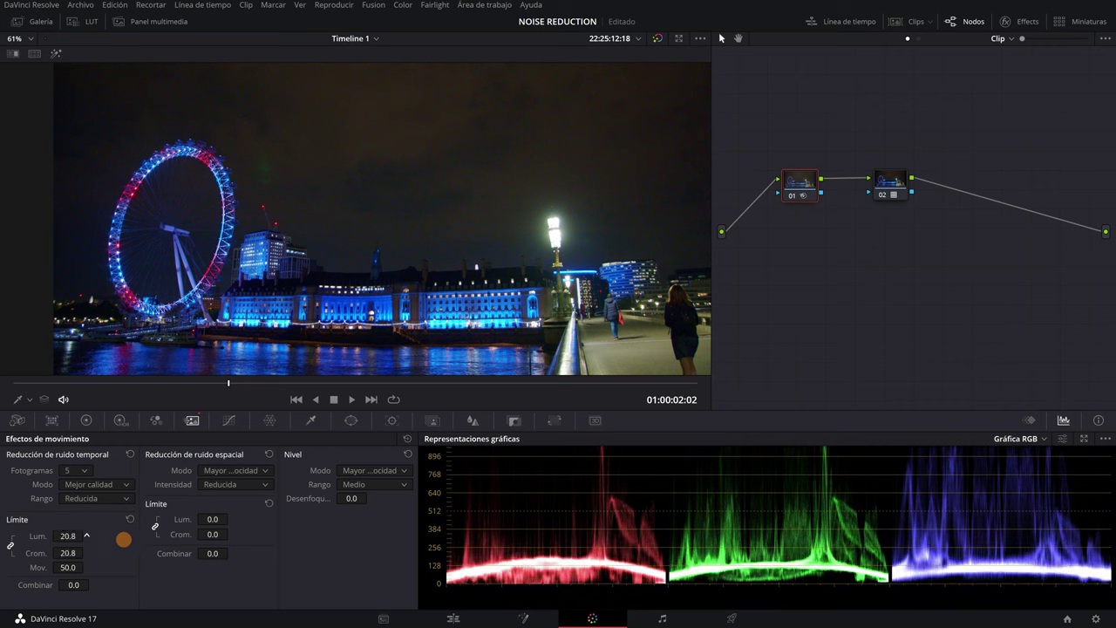
{"action": "left_click_drag", "start_coordinate": [123, 539], "coordinate": [104, 538]}
{"action": "scroll", "coordinate": [281, 229], "scroll_direction": "up", "scroll_amount": 3}
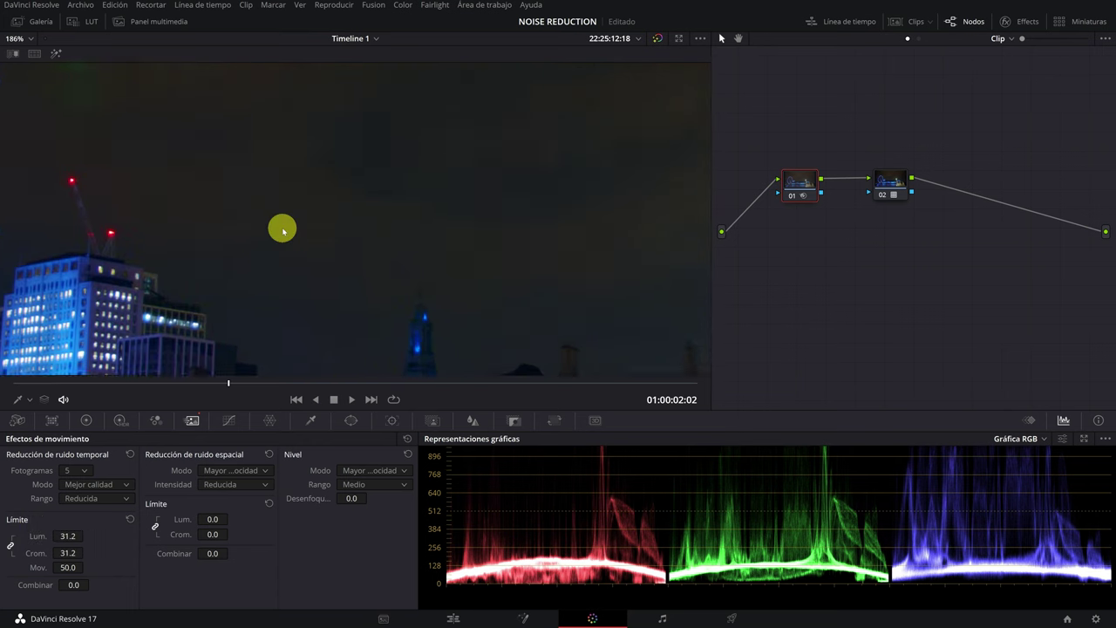
{"action": "scroll", "coordinate": [471, 192], "scroll_direction": "up", "scroll_amount": 2}
{"action": "left_click_drag", "start_coordinate": [61, 537], "coordinate": [682, 525]}
{"action": "scroll", "coordinate": [295, 232], "scroll_direction": "up", "scroll_amount": 3}
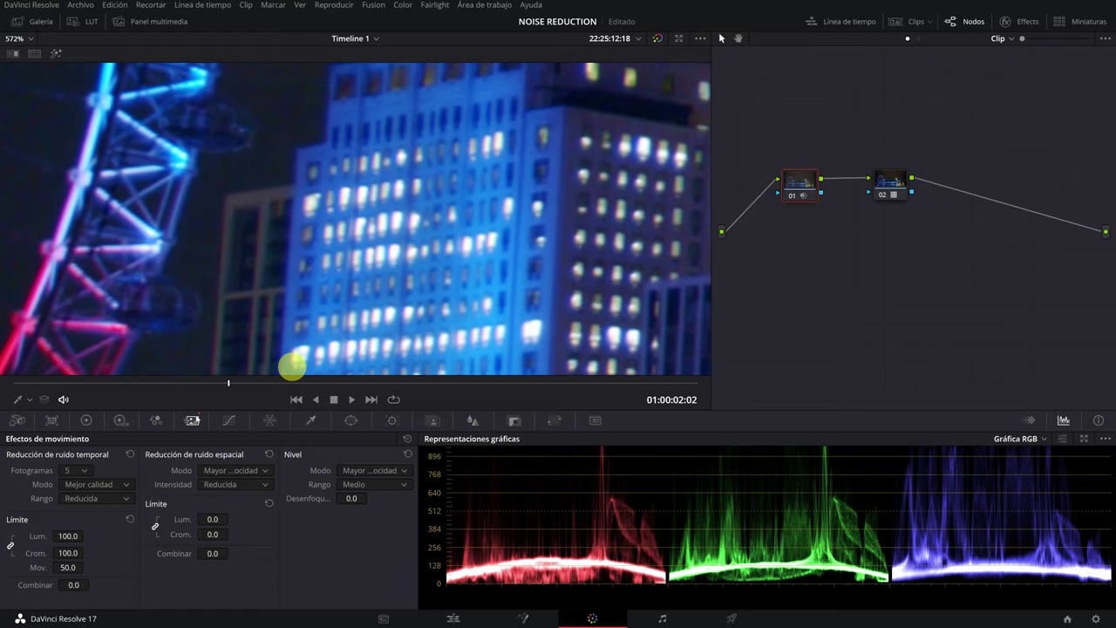
{"action": "left_click", "coordinate": [792, 196]}
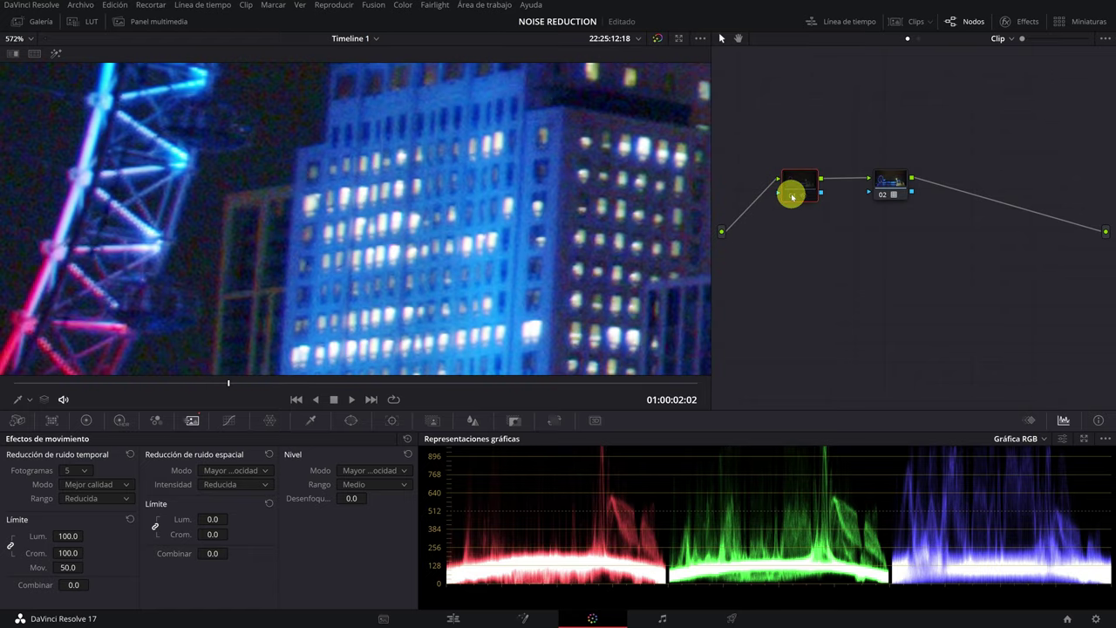
{"action": "left_click", "coordinate": [792, 196]}
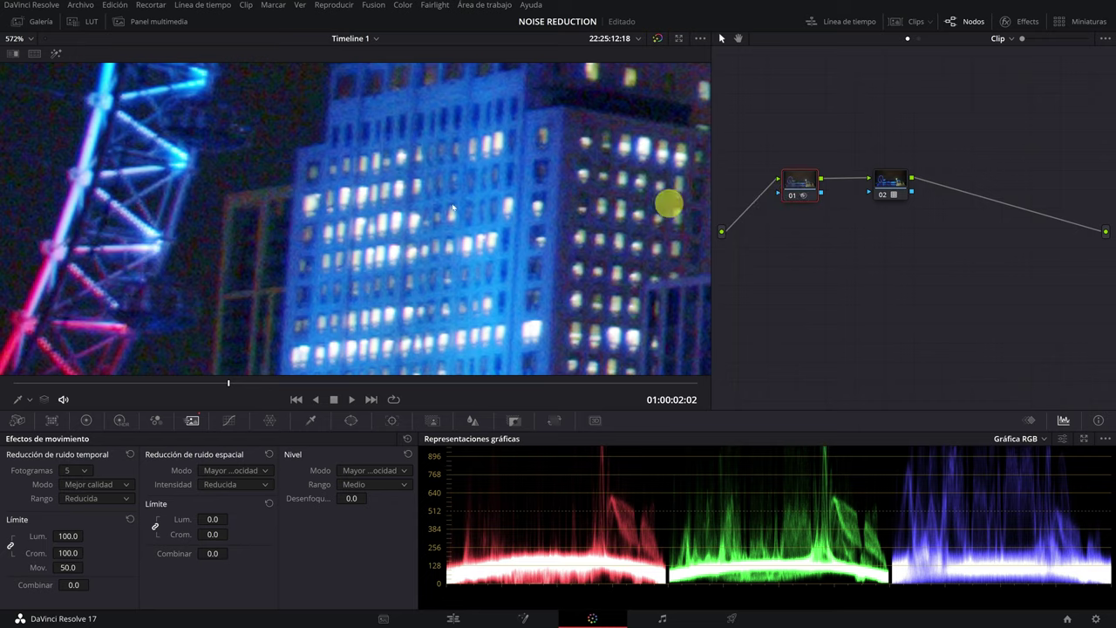
{"action": "scroll", "coordinate": [668, 204], "scroll_direction": "down", "scroll_amount": 2}
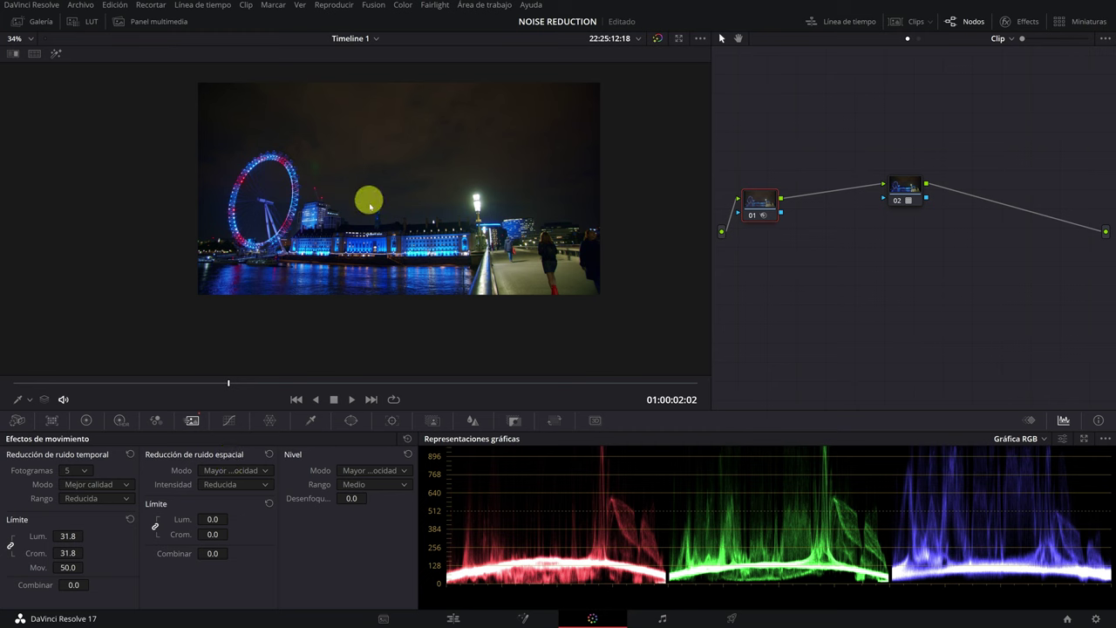
- Add serial node 02 after node 01 and enlarge the viewer on the rooftop windows
{"action": "right_click", "coordinate": [760, 200]}
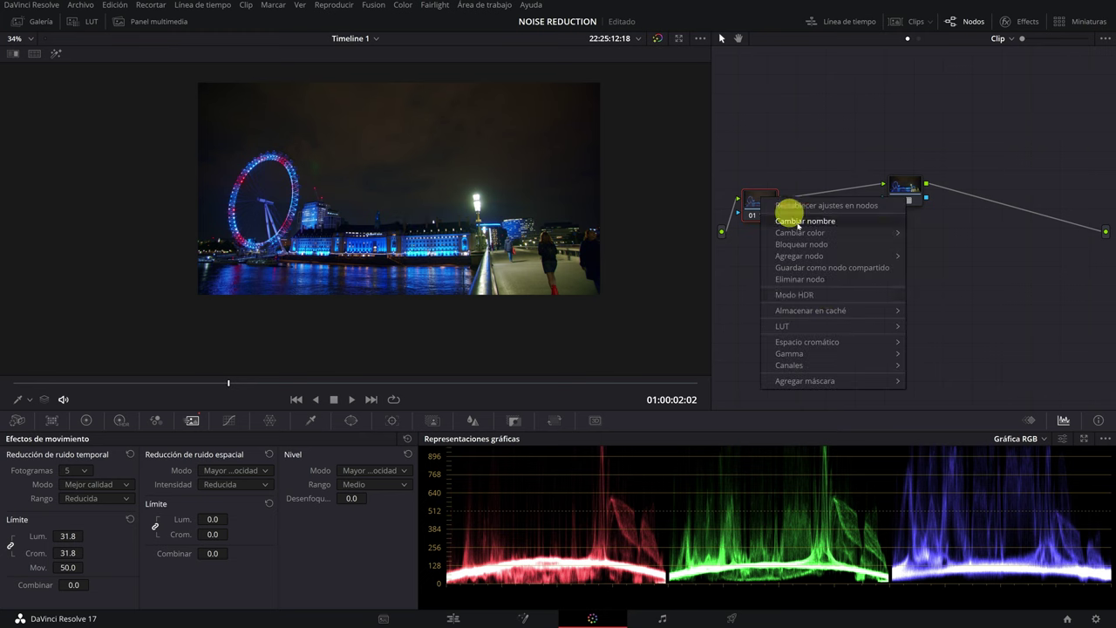
{"action": "mouse_move", "coordinate": [873, 255]}
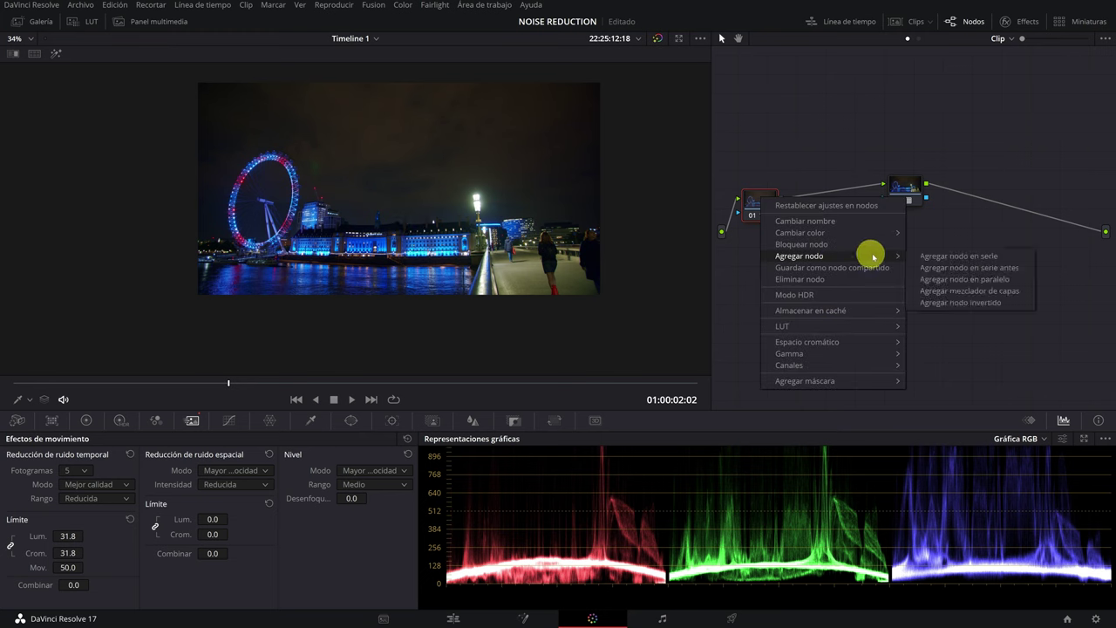
{"action": "left_click", "coordinate": [972, 257]}
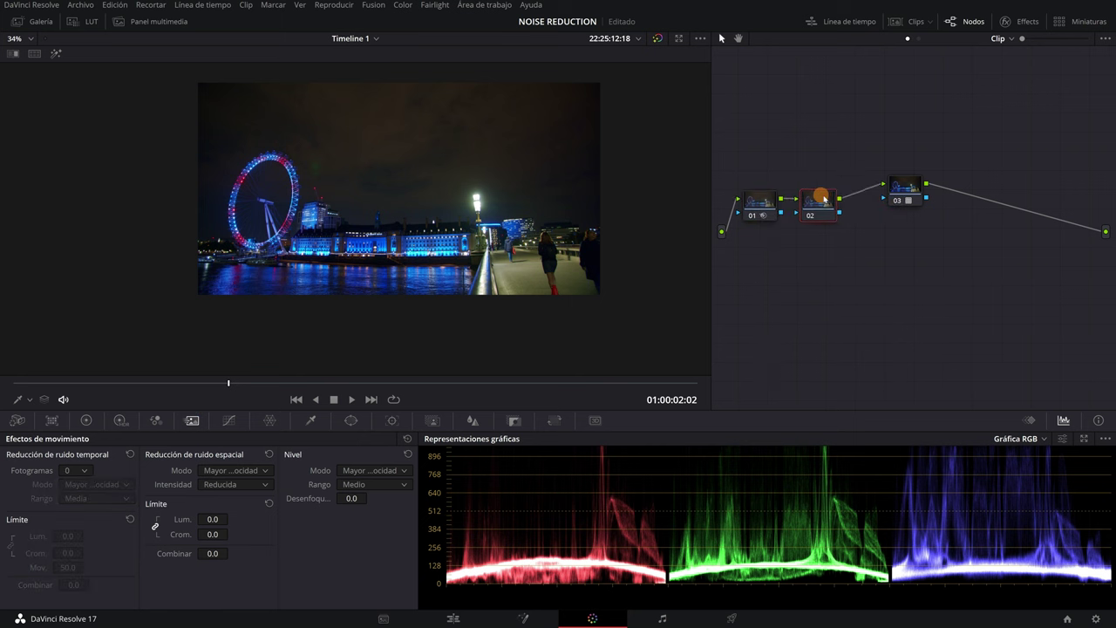
{"action": "scroll", "coordinate": [377, 201], "scroll_direction": "up", "scroll_amount": 1}
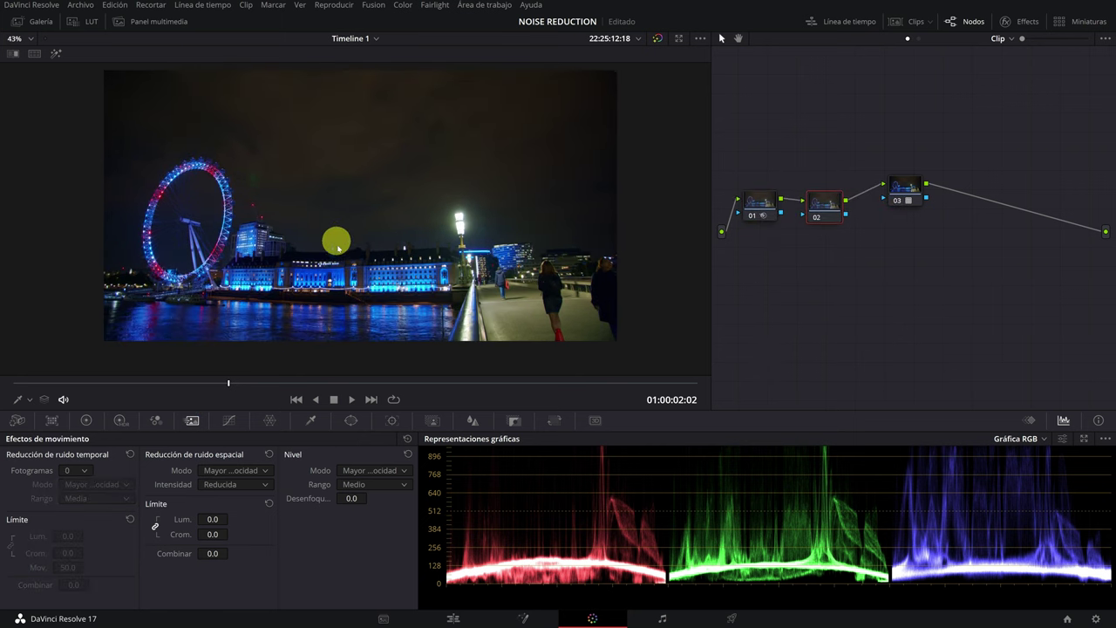
{"action": "scroll", "coordinate": [337, 239], "scroll_direction": "up", "scroll_amount": 7}
{"action": "scroll", "coordinate": [354, 282], "scroll_direction": "up", "scroll_amount": 3}
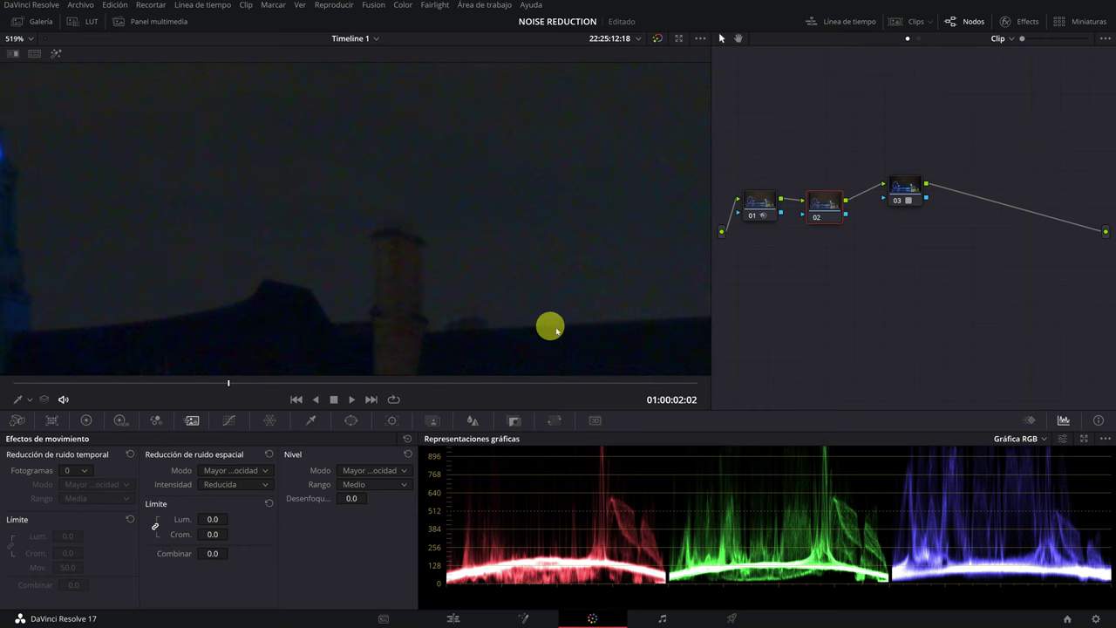
{"action": "scroll", "coordinate": [407, 235], "scroll_direction": "up", "scroll_amount": 1}
{"action": "mouse_move", "coordinate": [451, 238]}
{"action": "left_mouse_down"}
{"action": "mouse_move", "coordinate": [212, 282]}
{"action": "mouse_move", "coordinate": [95, 259]}
{"action": "left_mouse_up"}
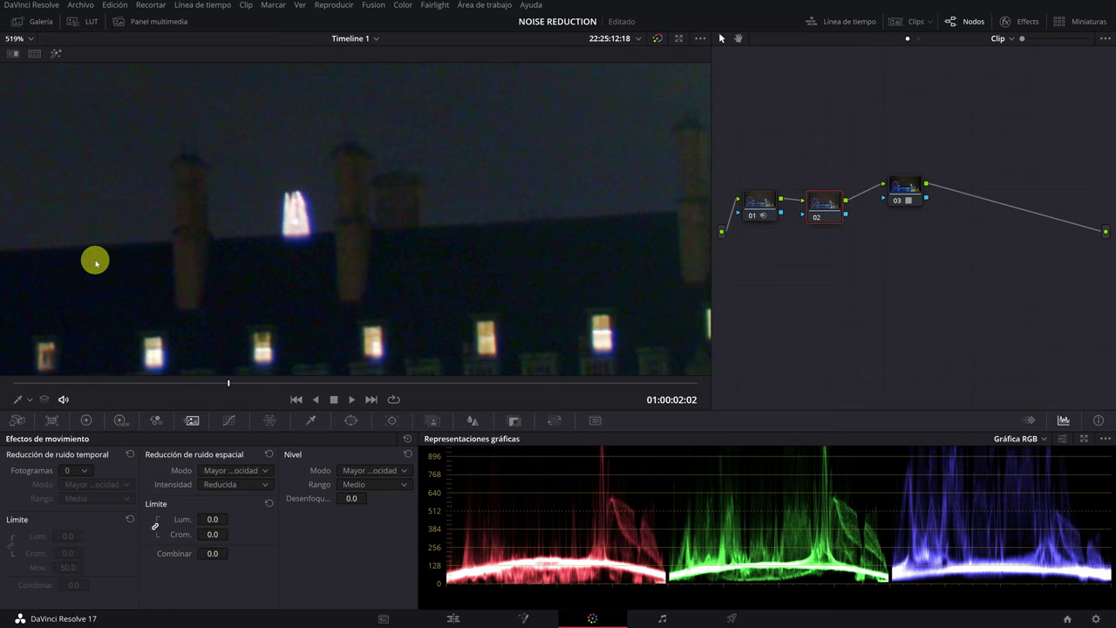
{"action": "scroll", "coordinate": [253, 194], "scroll_direction": "up", "scroll_amount": 1}
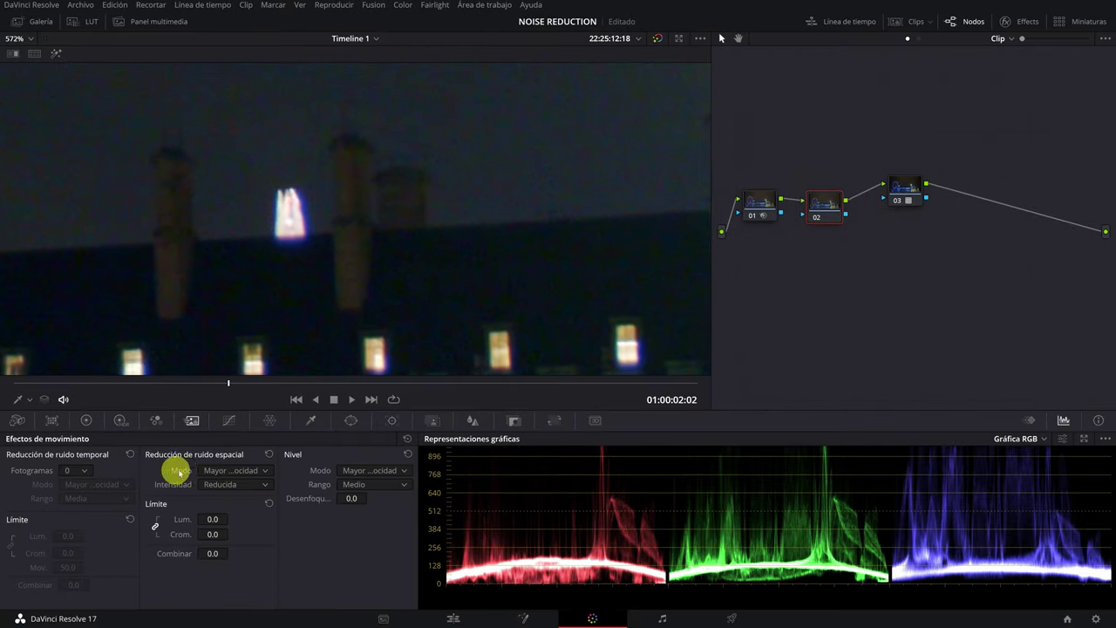
- Keep spatial mode at Mayor velocidad and raise node 02's spatial chroma limit to 10.6
{"action": "left_click", "coordinate": [231, 471]}
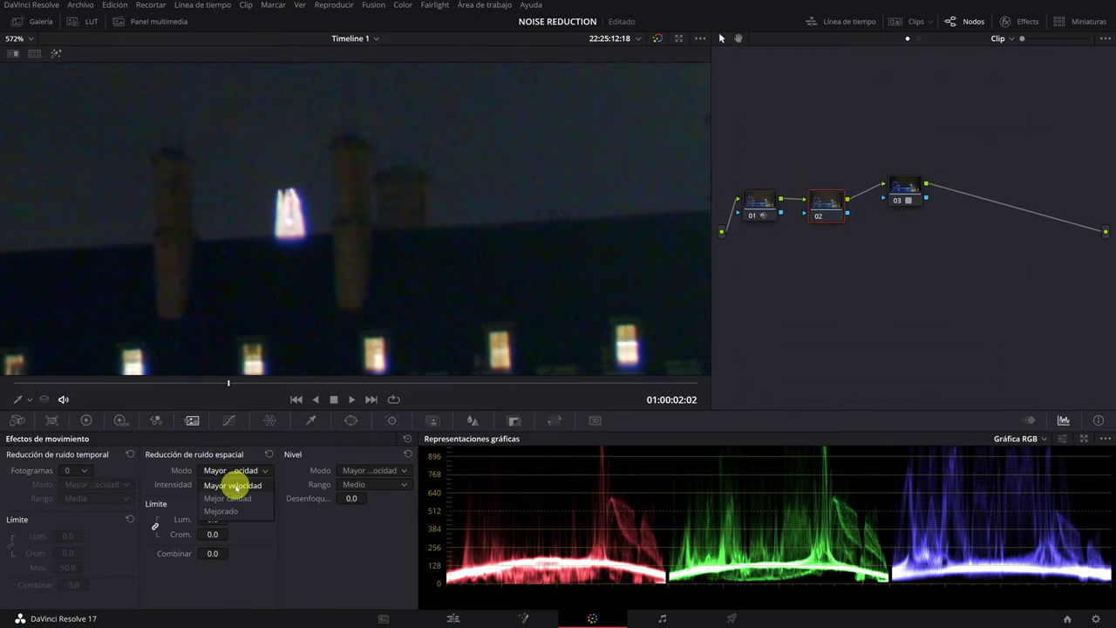
{"action": "left_click", "coordinate": [237, 485]}
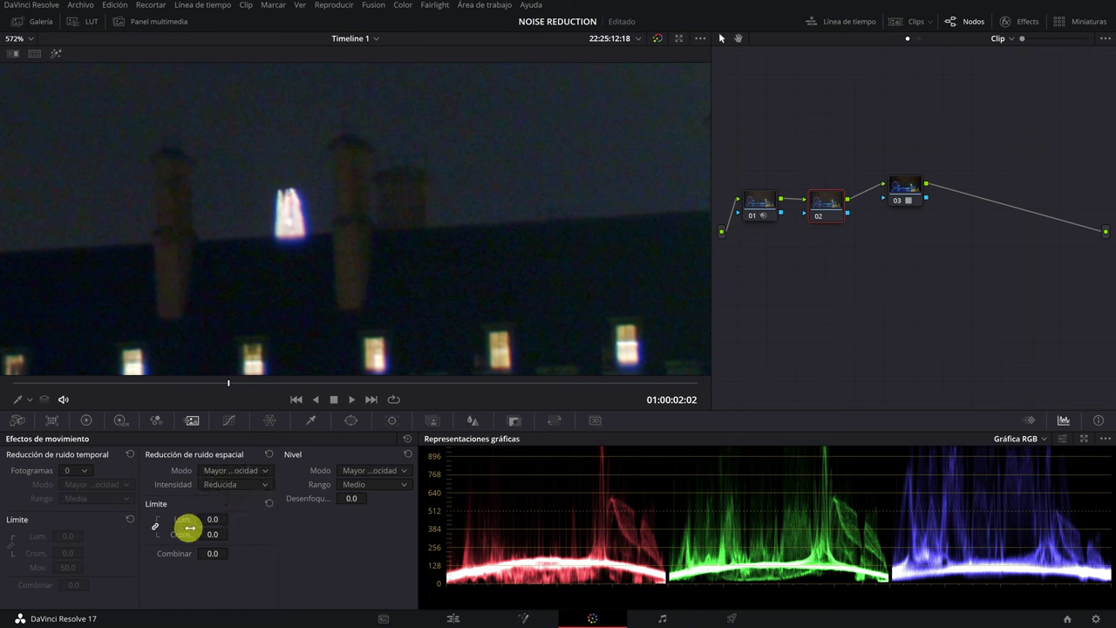
{"action": "left_click_drag", "start_coordinate": [219, 534], "coordinate": [197, 534]}
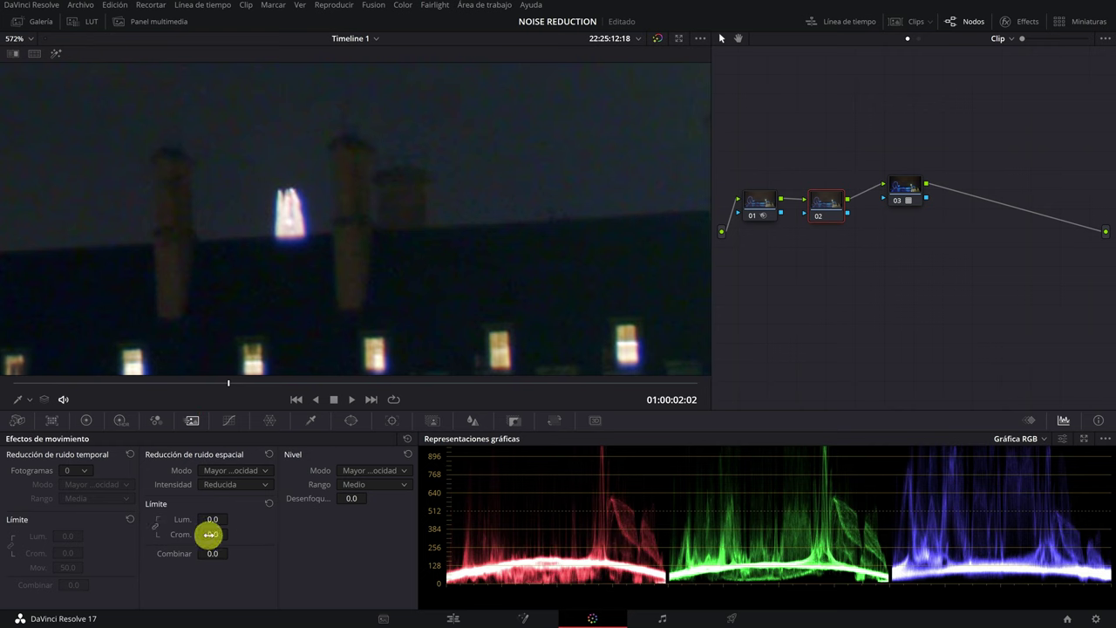
{"action": "left_click_drag", "start_coordinate": [210, 534], "coordinate": [260, 538]}
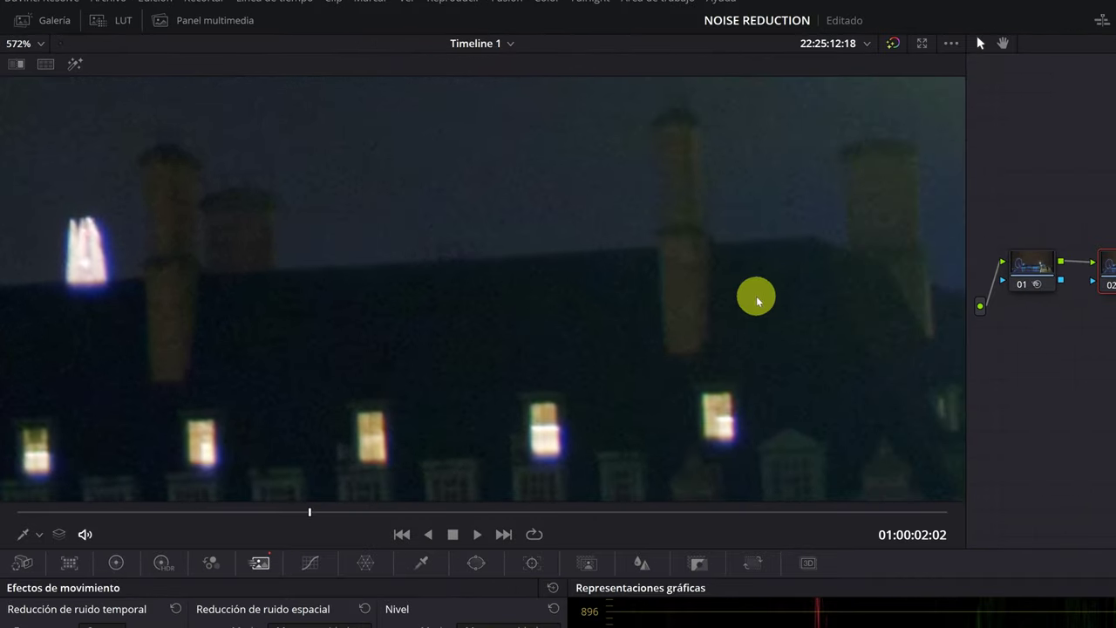
{"action": "left_click", "coordinate": [1106, 286]}
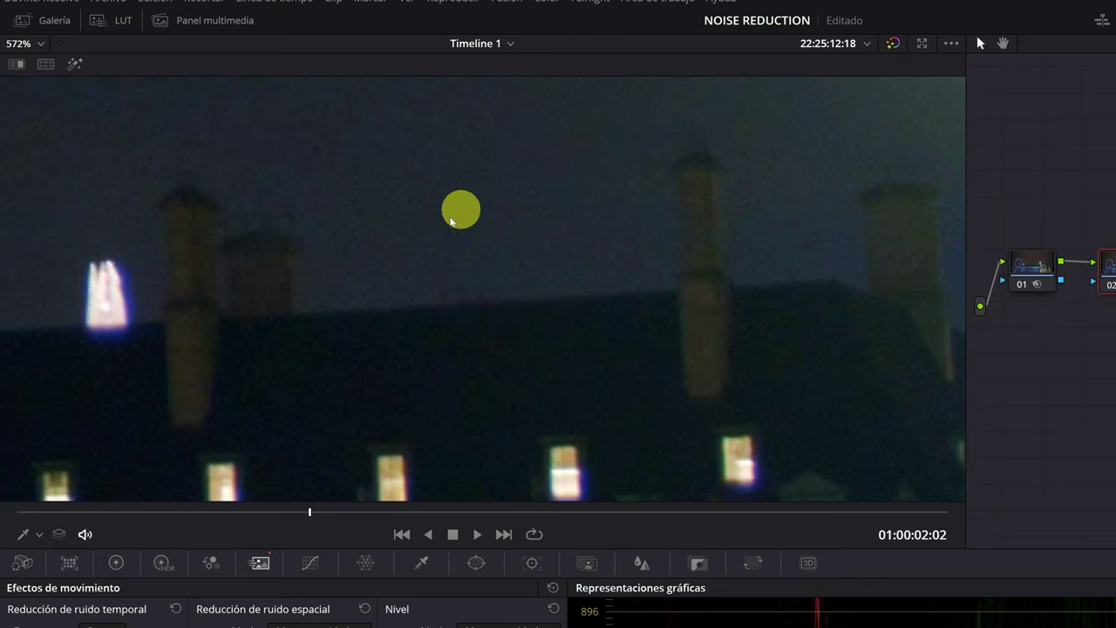
{"action": "scroll", "coordinate": [491, 285], "scroll_direction": "up", "scroll_amount": 2}
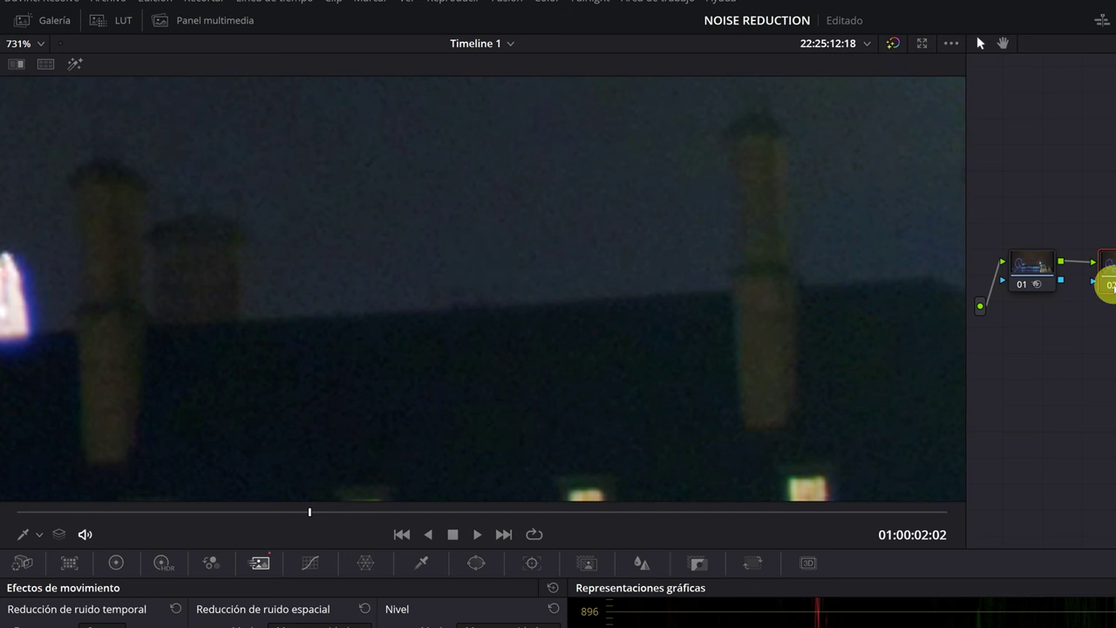
{"action": "scroll", "coordinate": [506, 275], "scroll_direction": "down", "scroll_amount": 3}
{"action": "scroll", "coordinate": [459, 285], "scroll_direction": "down", "scroll_amount": 3}
{"action": "scroll", "coordinate": [673, 294], "scroll_direction": "down", "scroll_amount": 3}
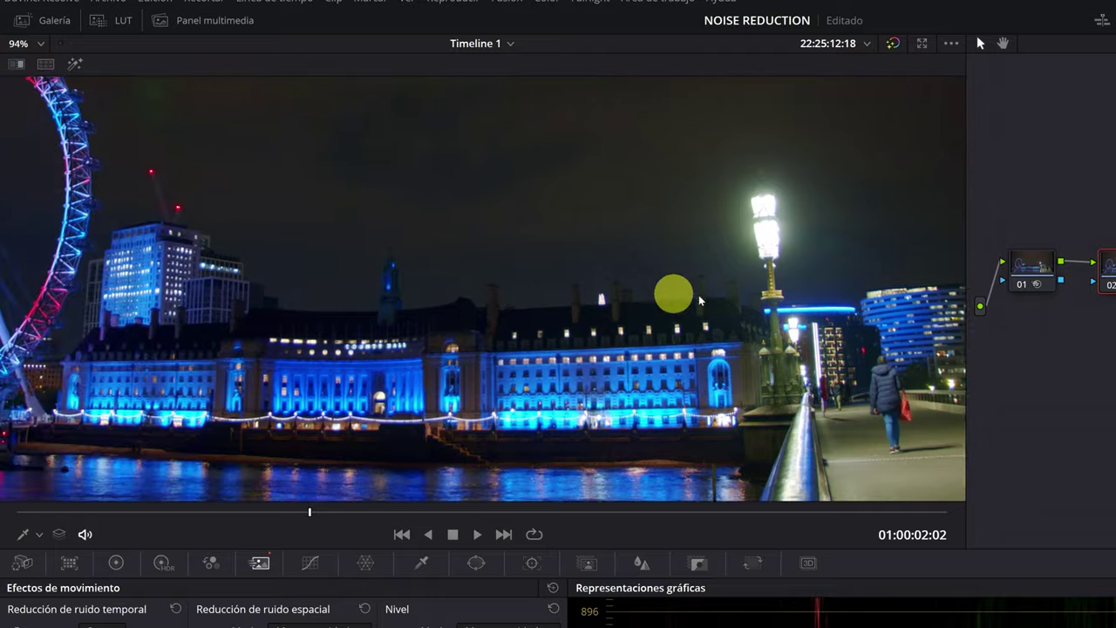
{"action": "scroll", "coordinate": [399, 329], "scroll_direction": "down", "scroll_amount": 2}
{"action": "scroll", "coordinate": [602, 215], "scroll_direction": "up", "scroll_amount": 5}
{"action": "scroll", "coordinate": [424, 201], "scroll_direction": "up", "scroll_amount": 2}
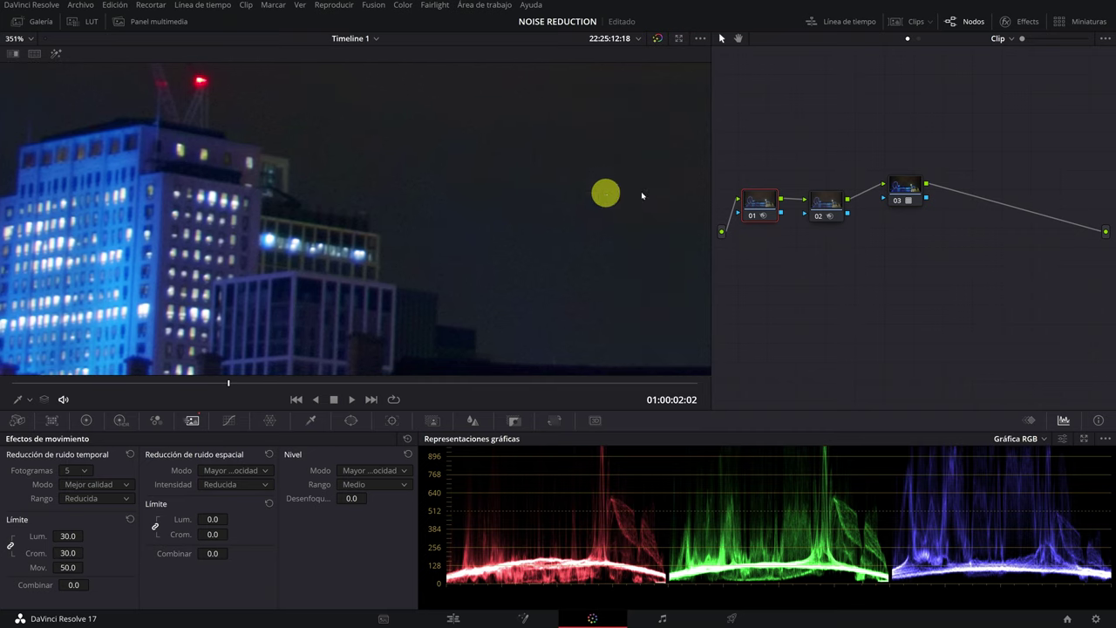
- Add a new serial node after node 03
{"action": "left_click", "coordinate": [903, 187]}
{"action": "right_click", "coordinate": [907, 189]}
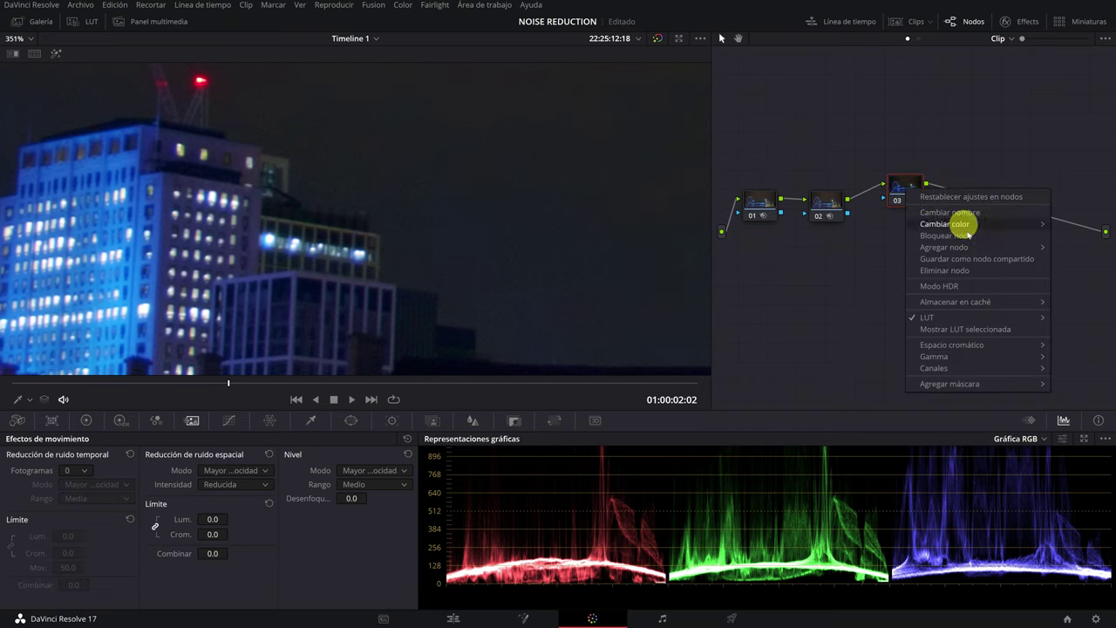
{"action": "mouse_move", "coordinate": [990, 247]}
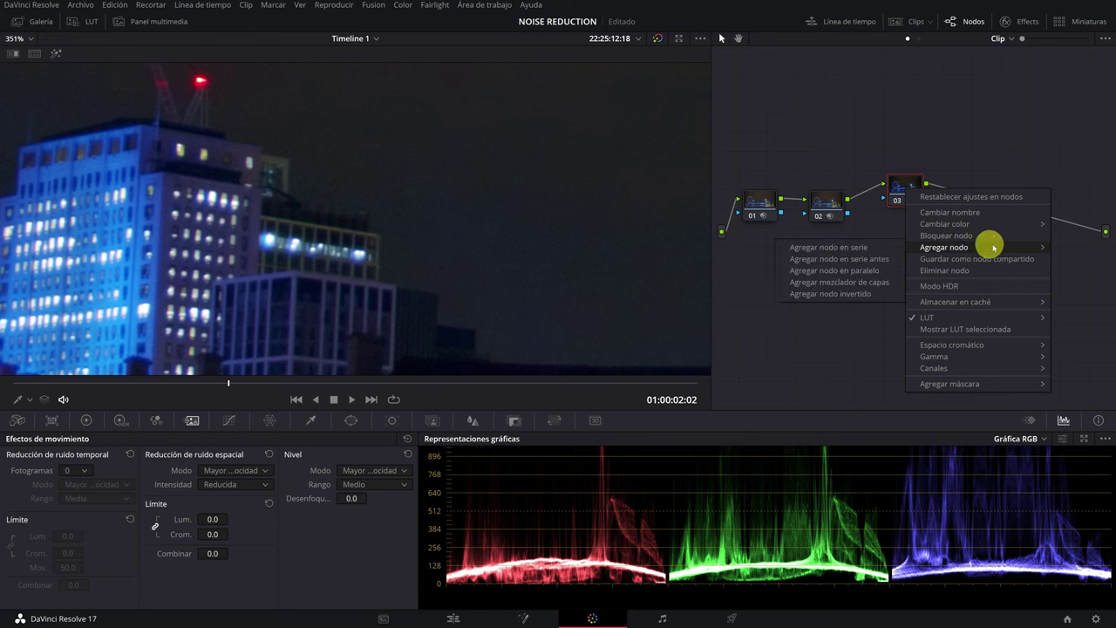
{"action": "left_click", "coordinate": [834, 247]}
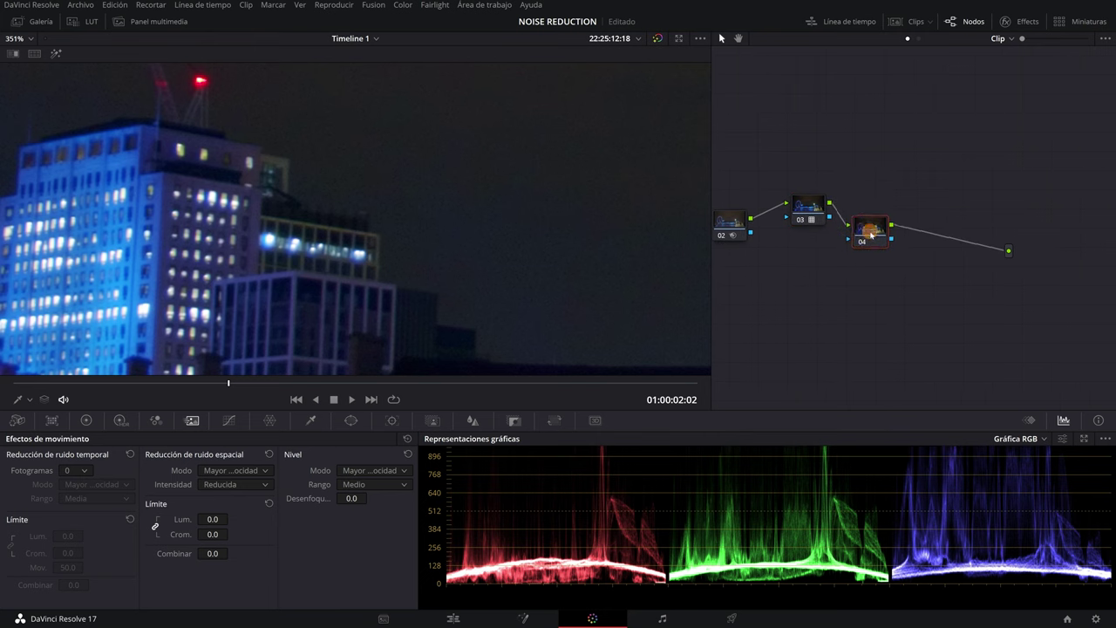
- Set the new node's Blur palette intensity to 0.48
{"action": "left_click", "coordinate": [467, 425]}
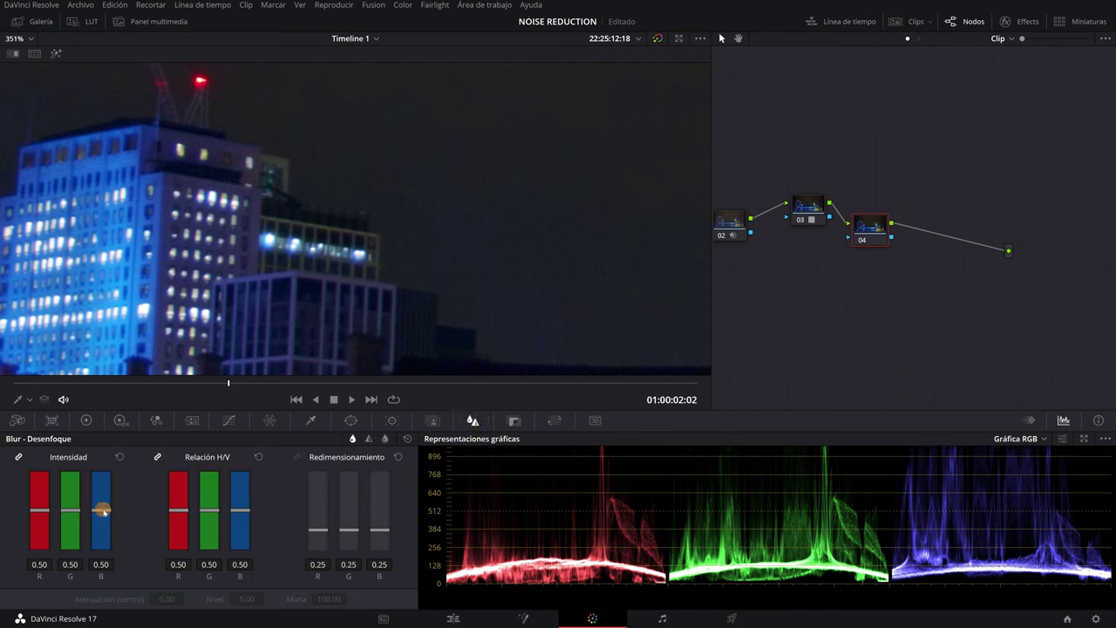
{"action": "left_click_drag", "start_coordinate": [102, 510], "coordinate": [102, 515]}
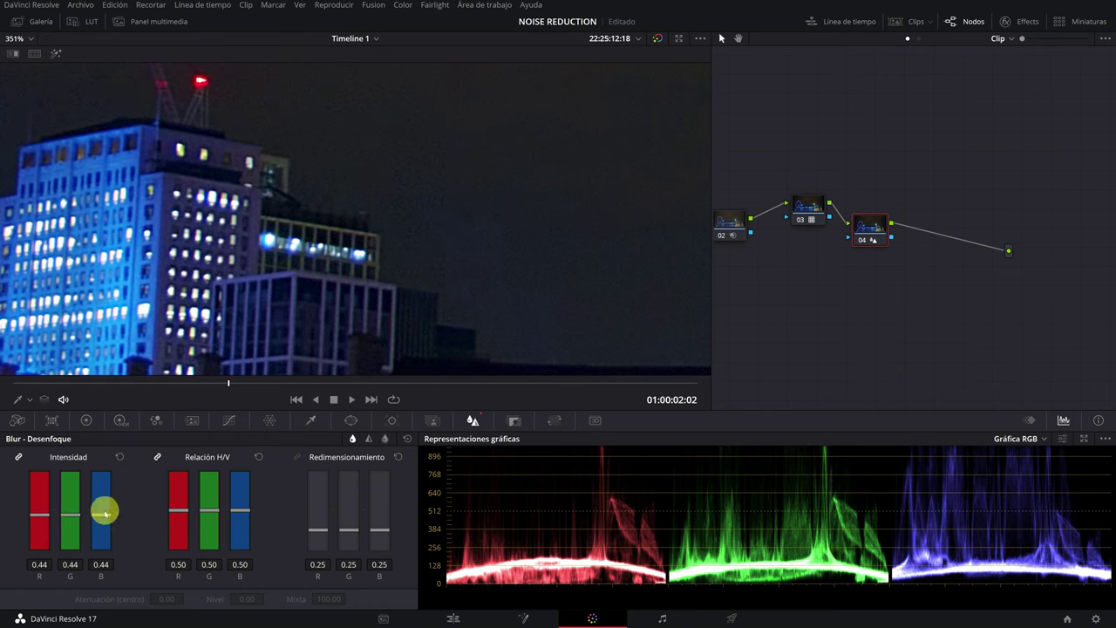
{"action": "left_click_drag", "start_coordinate": [102, 515], "coordinate": [104, 512]}
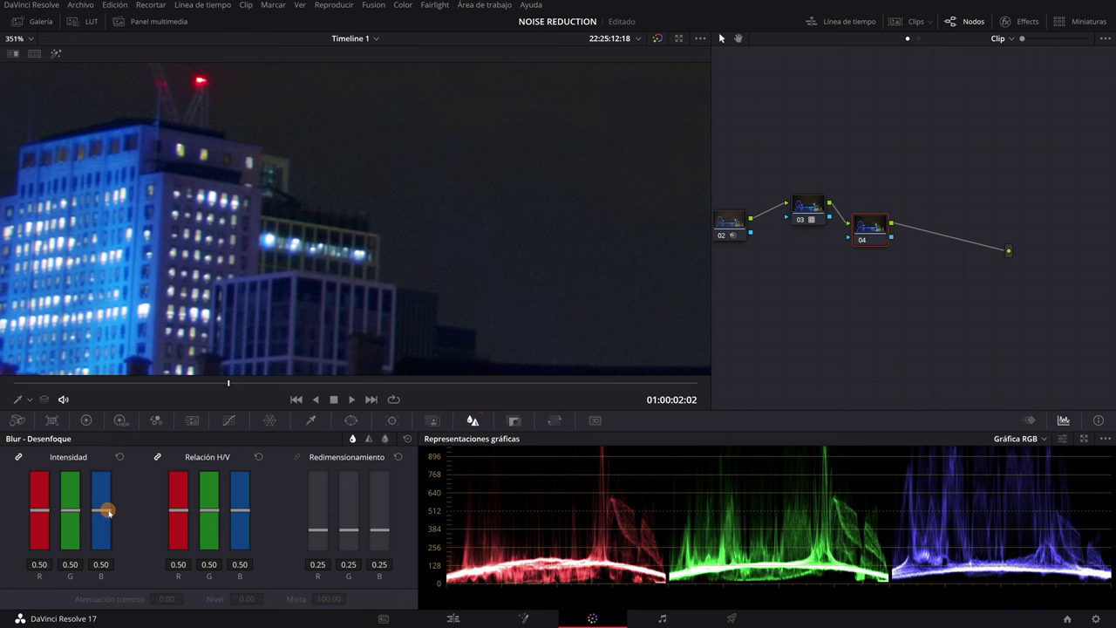
{"action": "left_click_drag", "start_coordinate": [105, 510], "coordinate": [106, 514]}
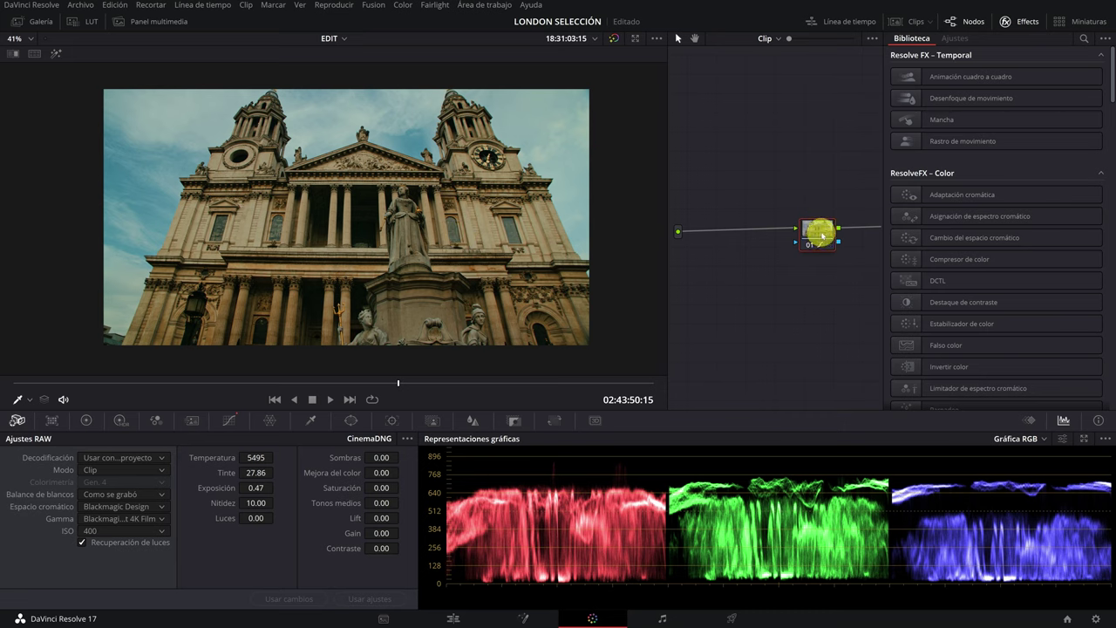
- Nudge node 01 in the St Paul's clip's node graph
{"action": "left_click_drag", "start_coordinate": [821, 236], "coordinate": [828, 233]}
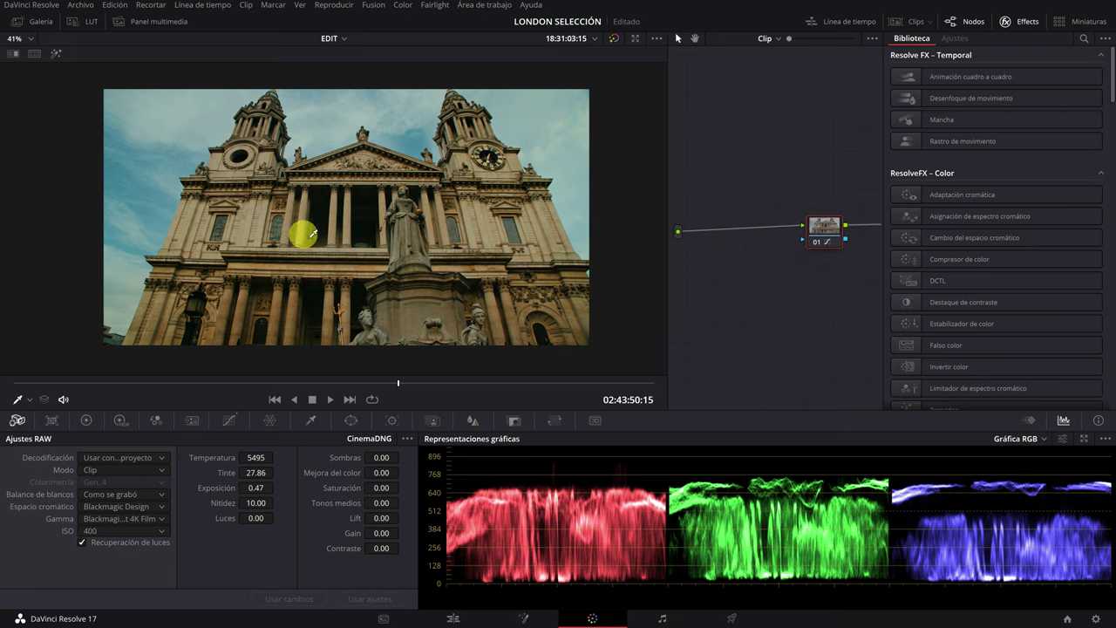
- Zoom the viewer into the cathedral's relief and window, then bring up node 01's options
{"action": "scroll", "coordinate": [318, 241], "scroll_direction": "up", "scroll_amount": 2}
{"action": "scroll", "coordinate": [316, 244], "scroll_direction": "up", "scroll_amount": 2}
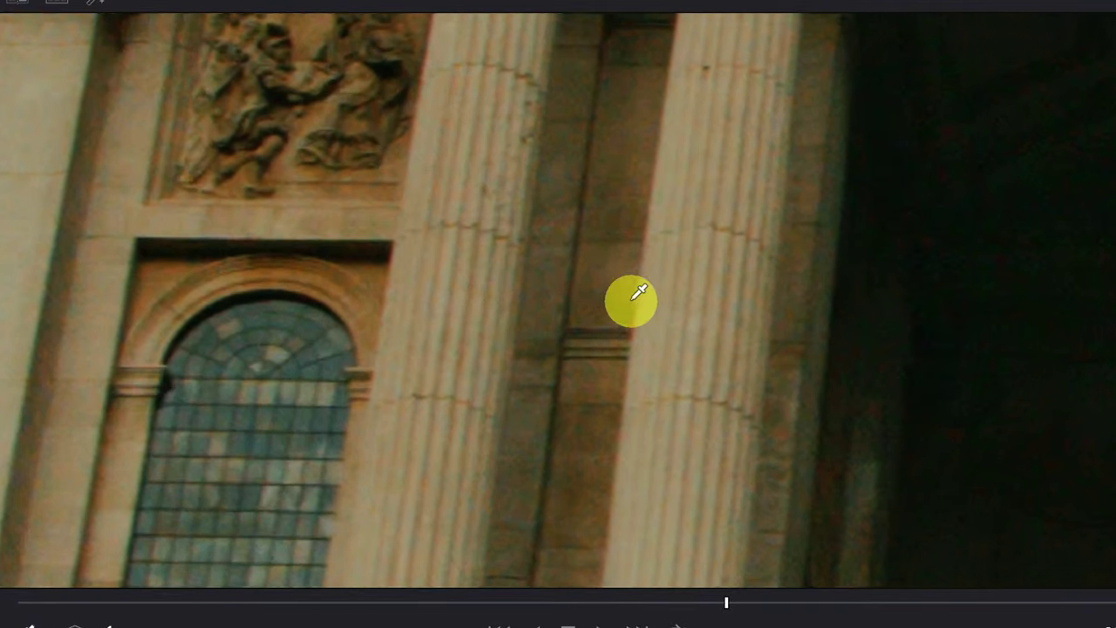
{"action": "scroll", "coordinate": [663, 348], "scroll_direction": "up", "scroll_amount": 2}
{"action": "scroll", "coordinate": [698, 297], "scroll_direction": "up", "scroll_amount": 1}
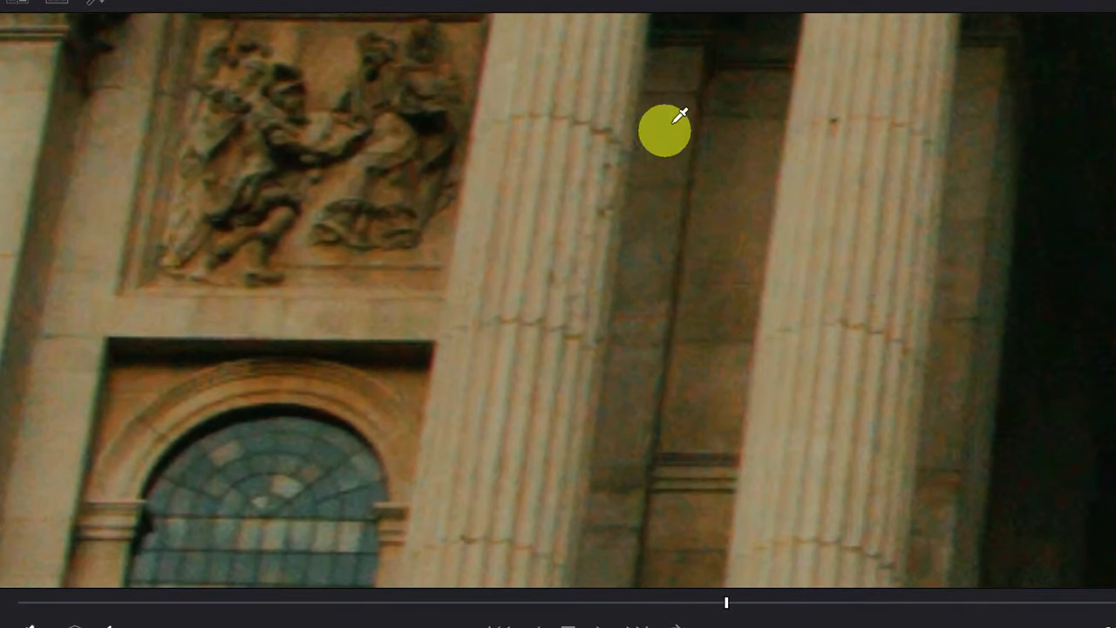
{"action": "left_click_drag", "start_coordinate": [539, 227], "coordinate": [1052, 409]}
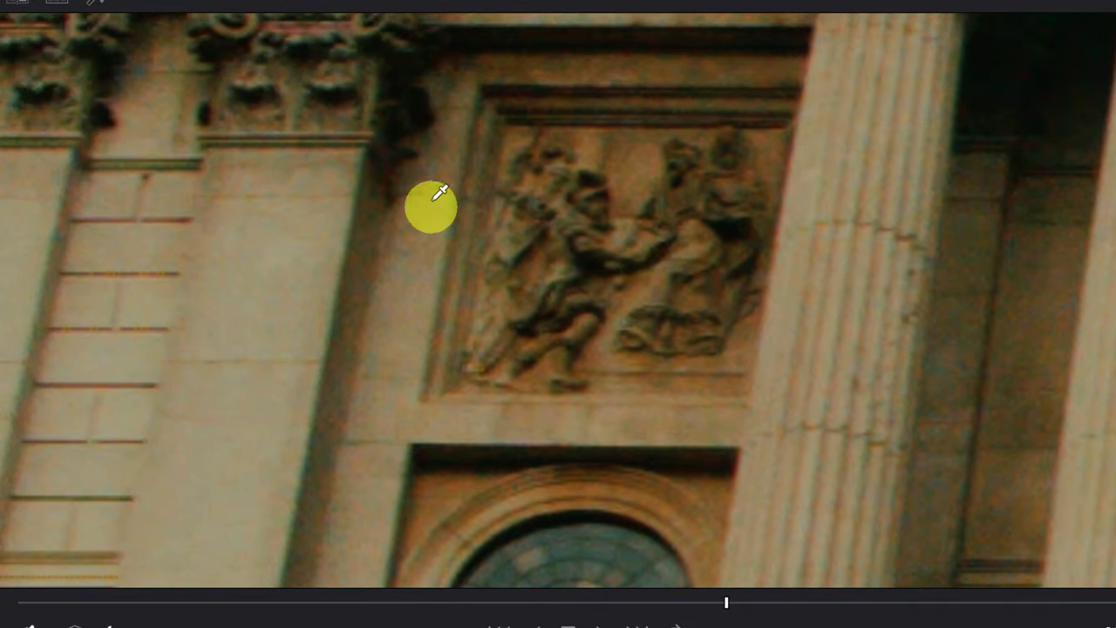
{"action": "right_click", "coordinate": [820, 230]}
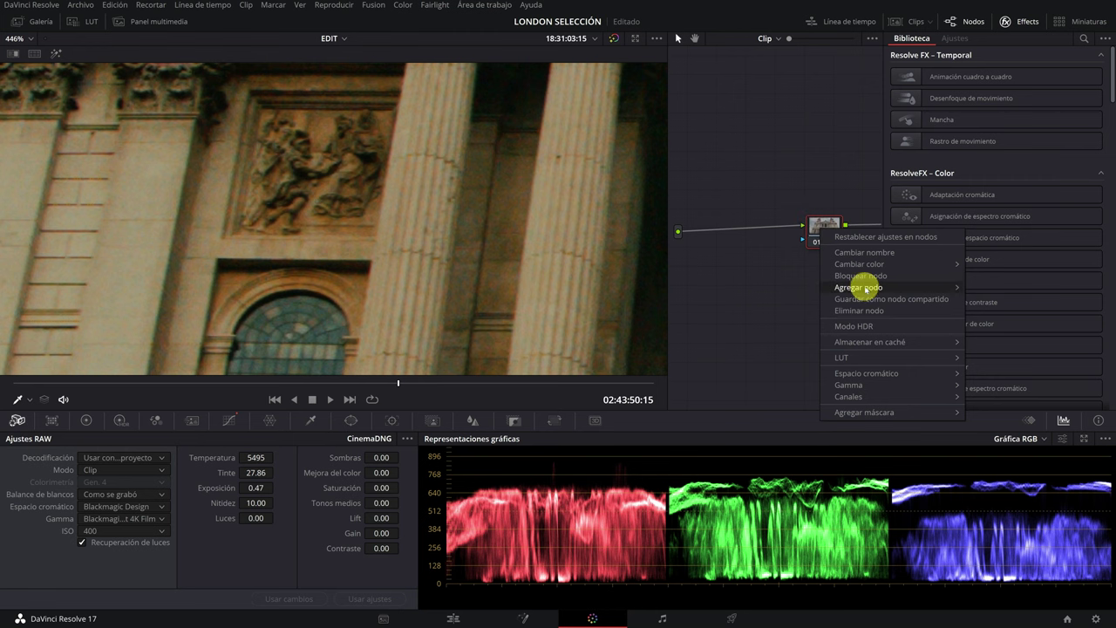
- Insert a serial node before the original node and line it up on the left
{"action": "mouse_move", "coordinate": [850, 287]}
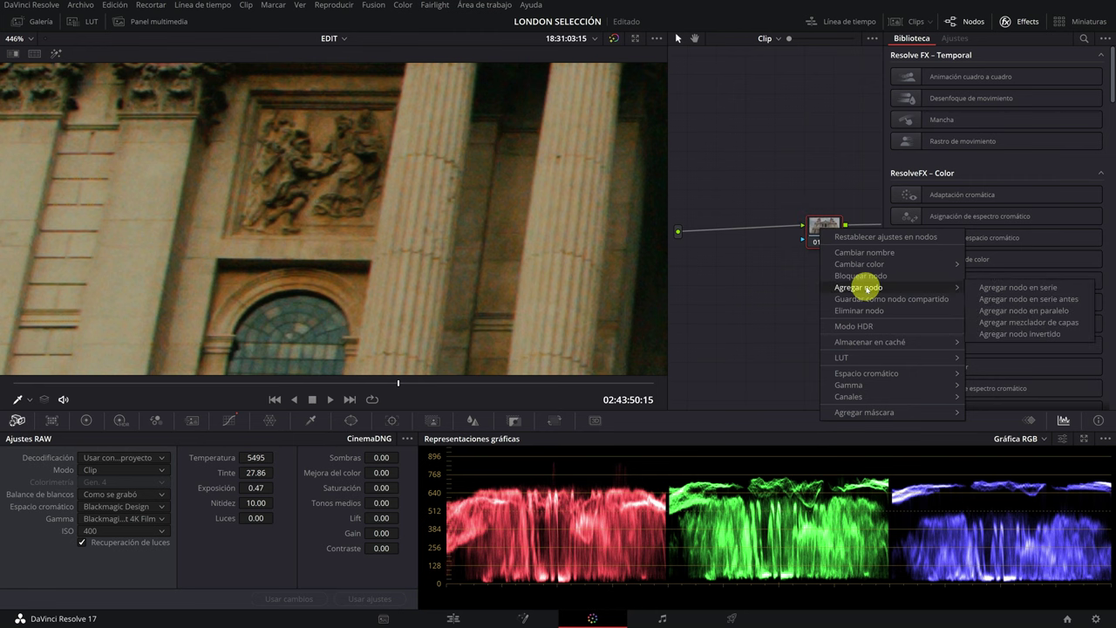
{"action": "left_click", "coordinate": [1018, 299]}
{"action": "left_click_drag", "start_coordinate": [790, 264], "coordinate": [742, 227]}
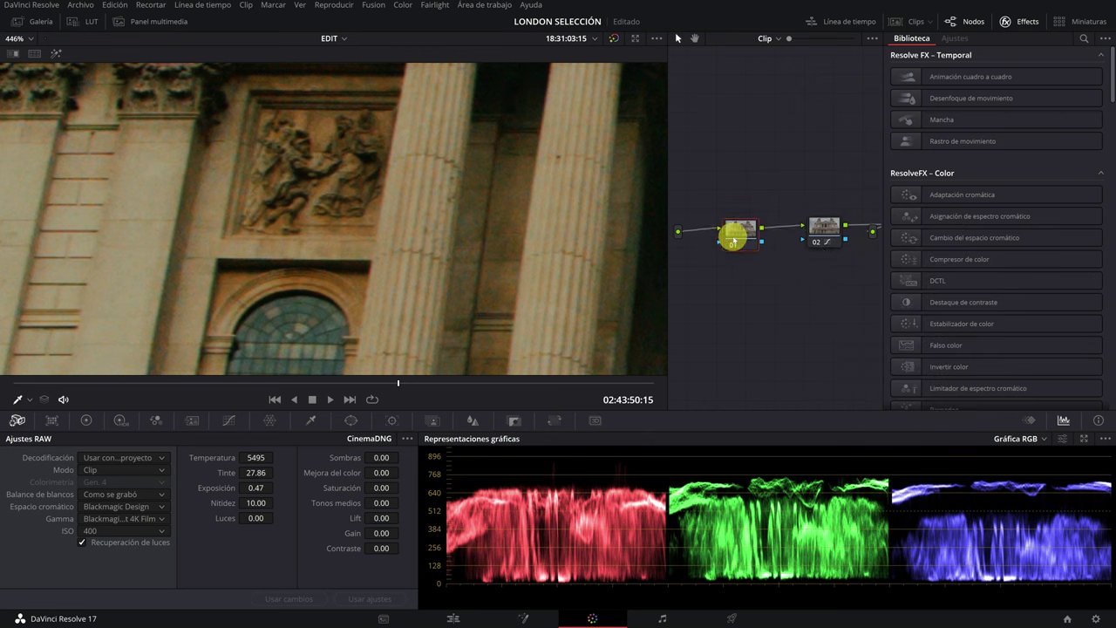
- Set 5-frame Mejor calidad temporal noise reduction and start editing the luma limit
{"action": "left_click", "coordinate": [191, 422]}
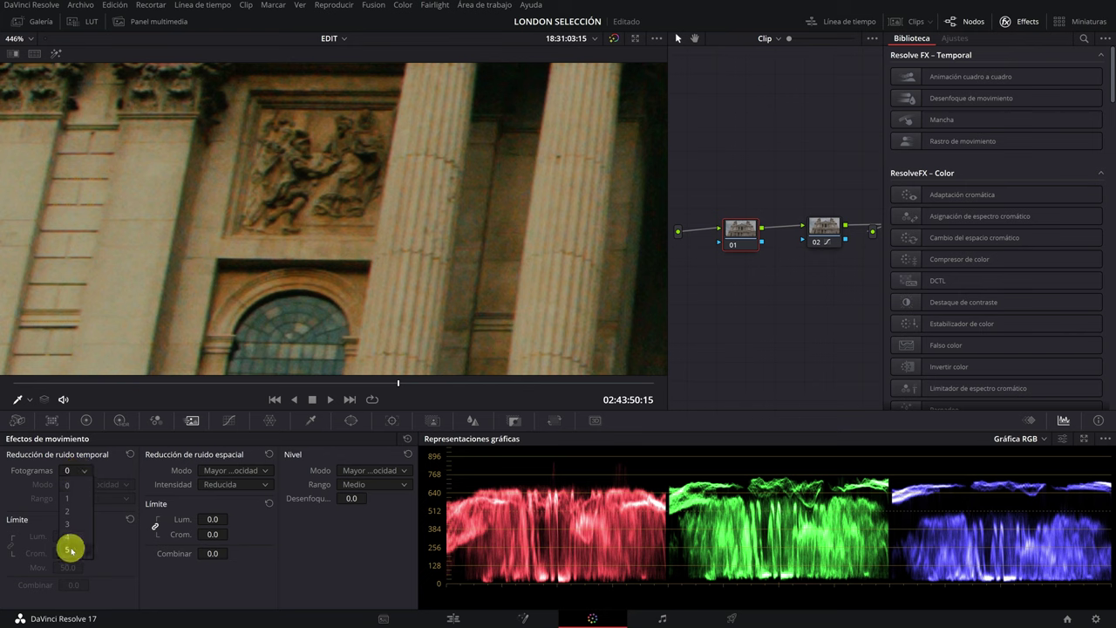
{"action": "left_click", "coordinate": [70, 550]}
{"action": "left_click", "coordinate": [97, 485]}
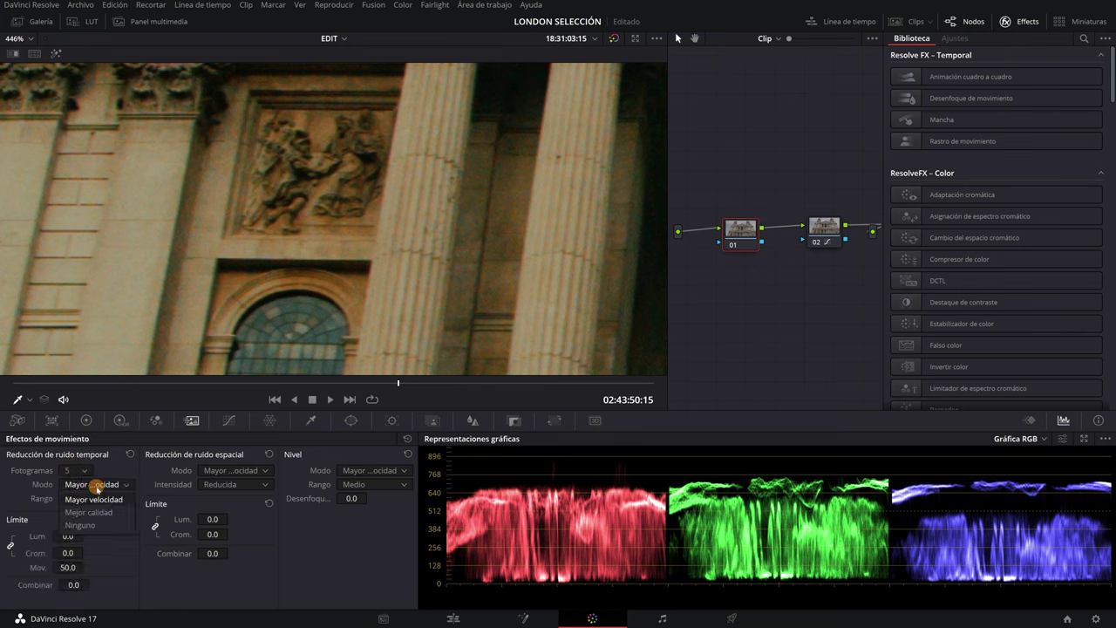
{"action": "left_click", "coordinate": [98, 513]}
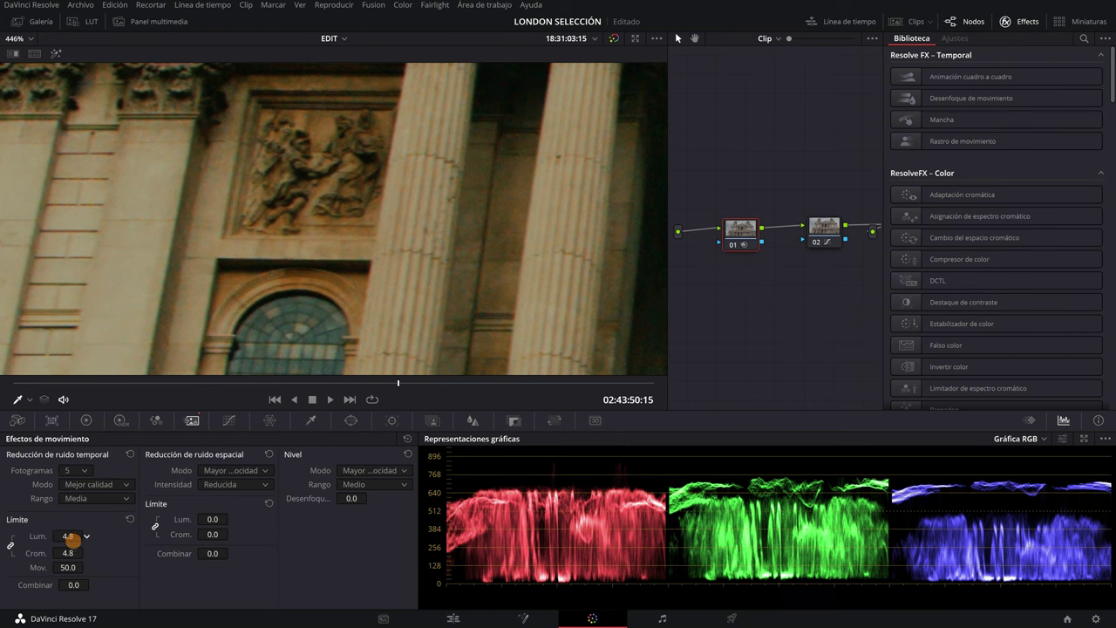
{"action": "left_click", "coordinate": [69, 535]}
{"action": "type", "text": "2.8"}
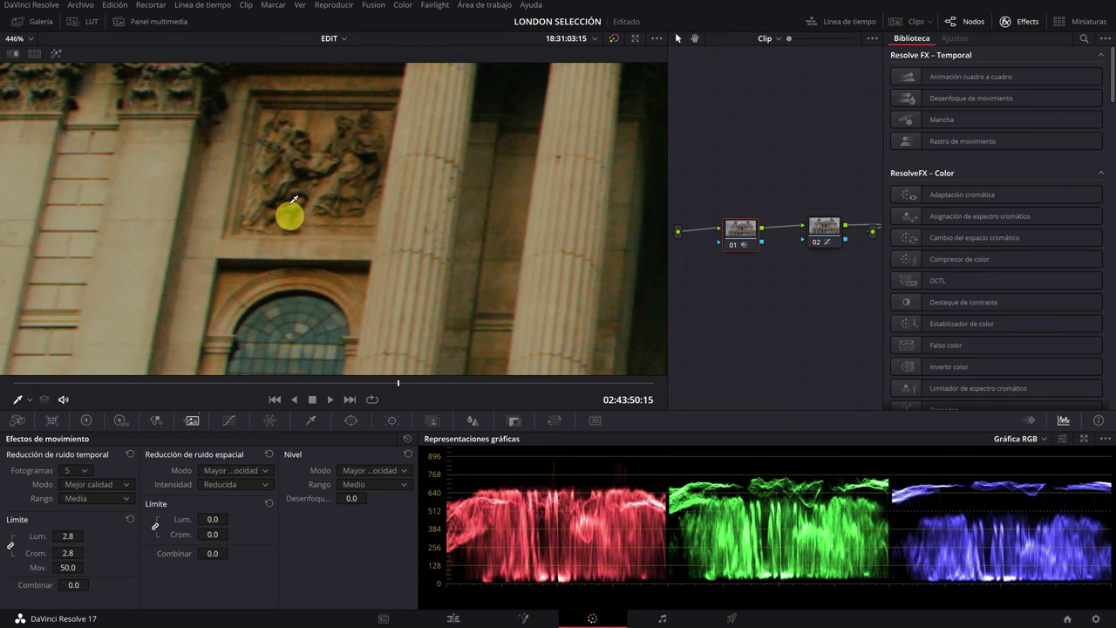
- Set the spatial noise reduction mode to Mayor velocidad
{"action": "scroll", "coordinate": [264, 293], "scroll_direction": "up", "scroll_amount": 2}
{"action": "scroll", "coordinate": [264, 293], "scroll_direction": "up", "scroll_amount": 1}
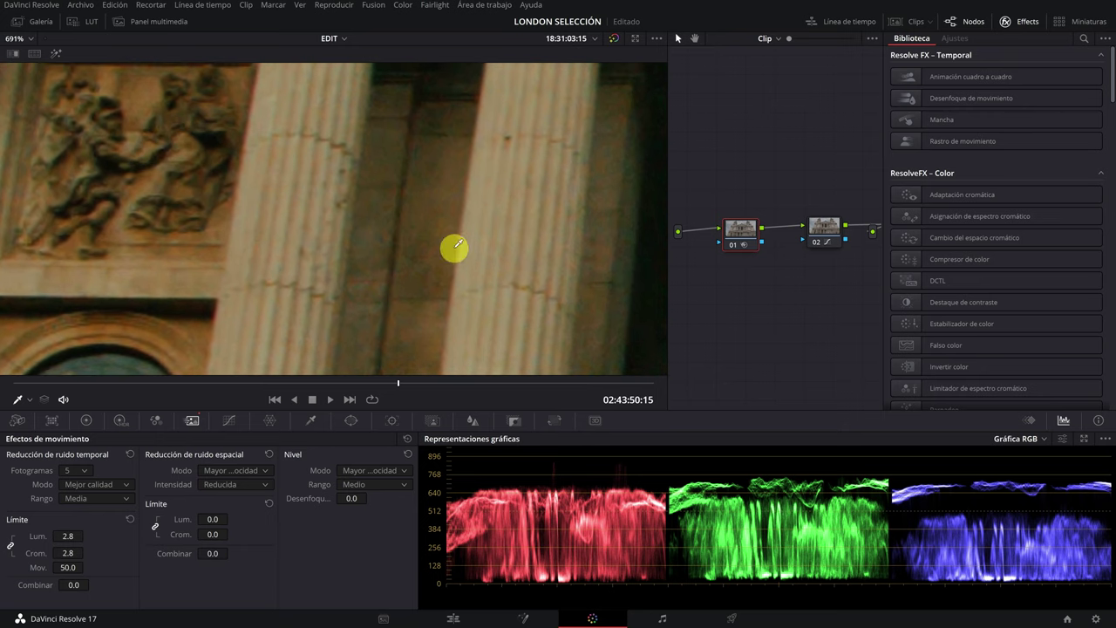
{"action": "left_click", "coordinate": [252, 472]}
{"action": "left_click", "coordinate": [241, 486]}
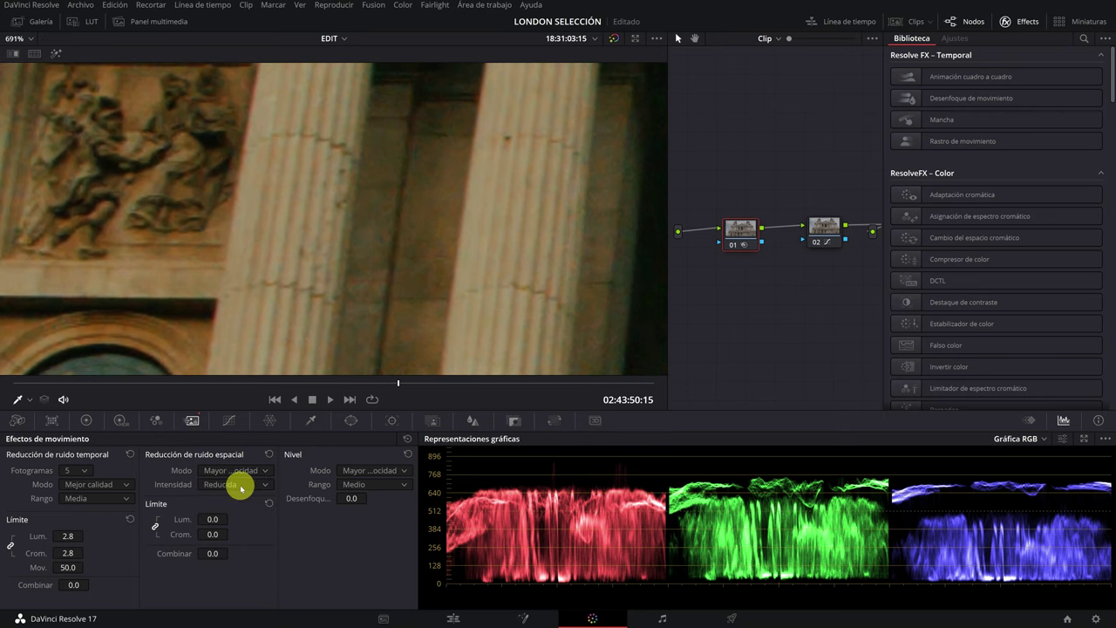
- Unlink the spatial luma and chroma limits and raise the chroma limit to 8.0
{"action": "left_click", "coordinate": [156, 528]}
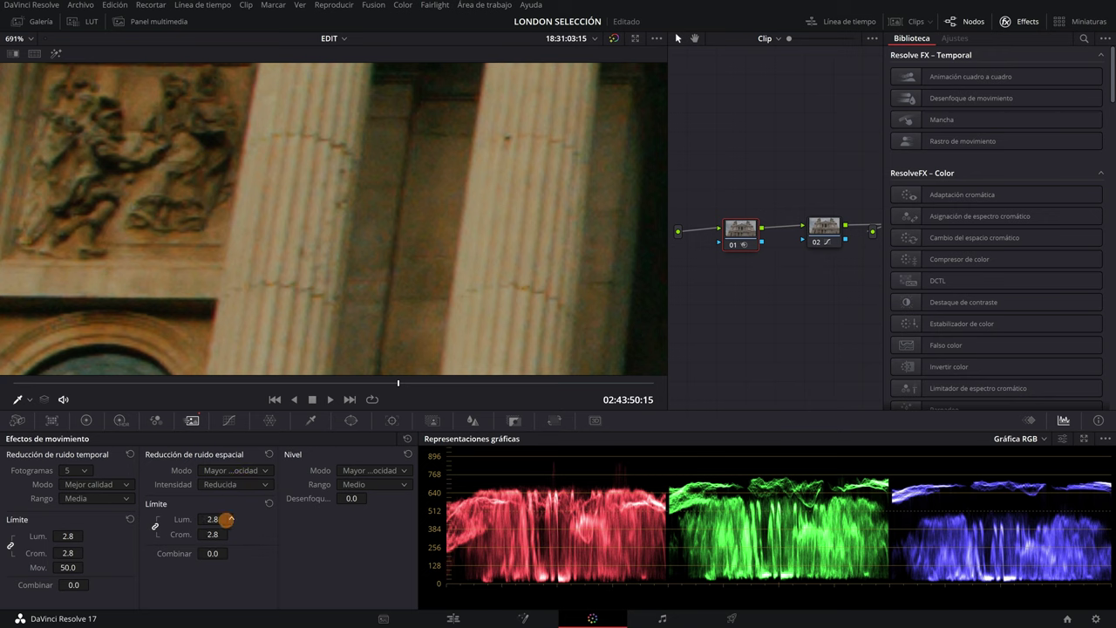
{"action": "left_click", "coordinate": [155, 526]}
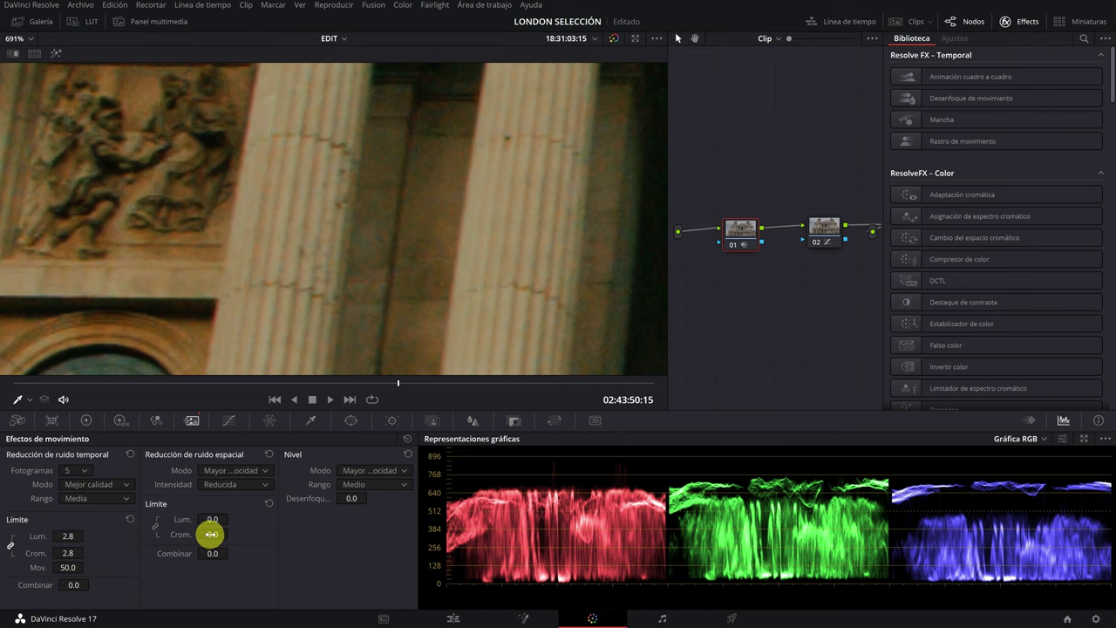
{"action": "left_click_drag", "start_coordinate": [222, 538], "coordinate": [229, 538]}
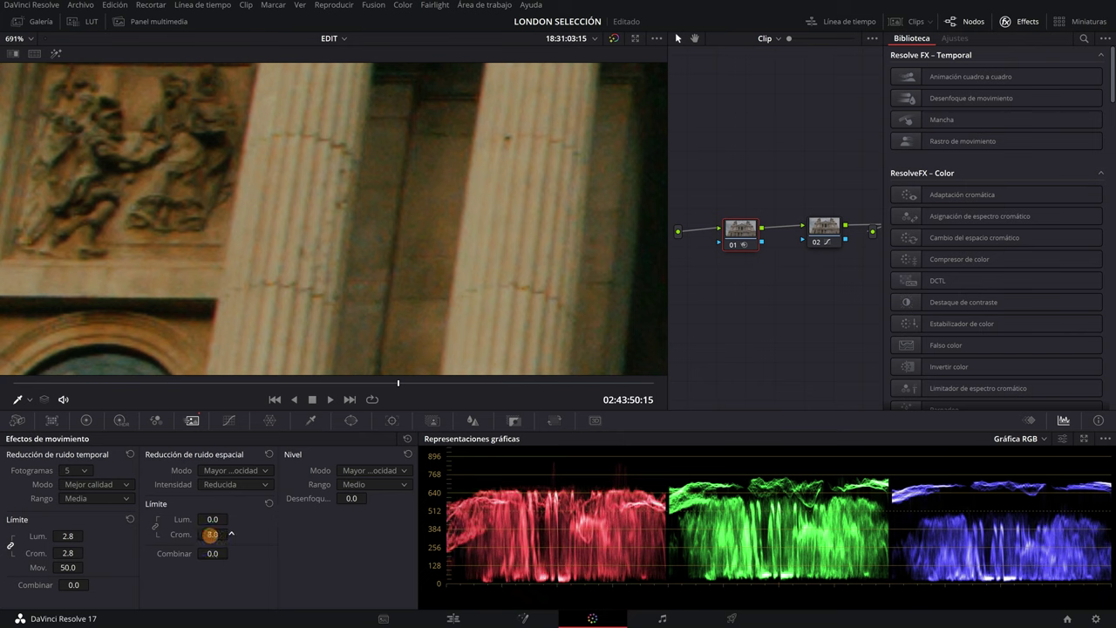
{"action": "scroll", "coordinate": [445, 209], "scroll_direction": "down", "scroll_amount": 1}
- Disable node 01 to compare the cathedral clip with and without noise reduction
{"action": "scroll", "coordinate": [427, 262], "scroll_direction": "down", "scroll_amount": 1}
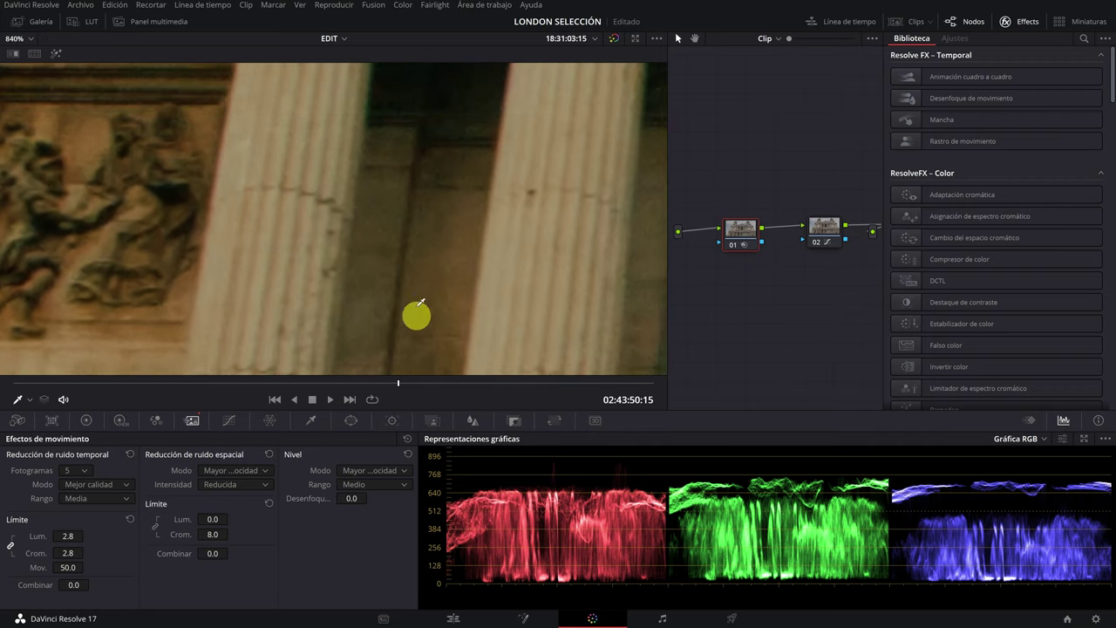
{"action": "scroll", "coordinate": [416, 288], "scroll_direction": "down", "scroll_amount": 1}
{"action": "scroll", "coordinate": [420, 253], "scroll_direction": "up", "scroll_amount": 3}
{"action": "scroll", "coordinate": [426, 240], "scroll_direction": "up", "scroll_amount": 4}
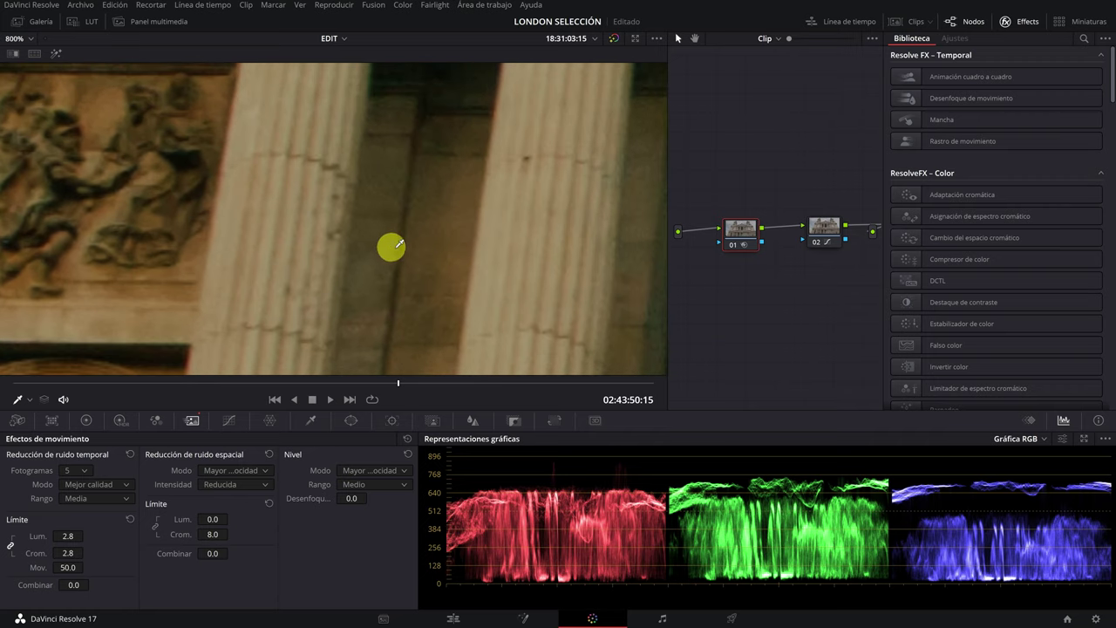
{"action": "left_click", "coordinate": [733, 245]}
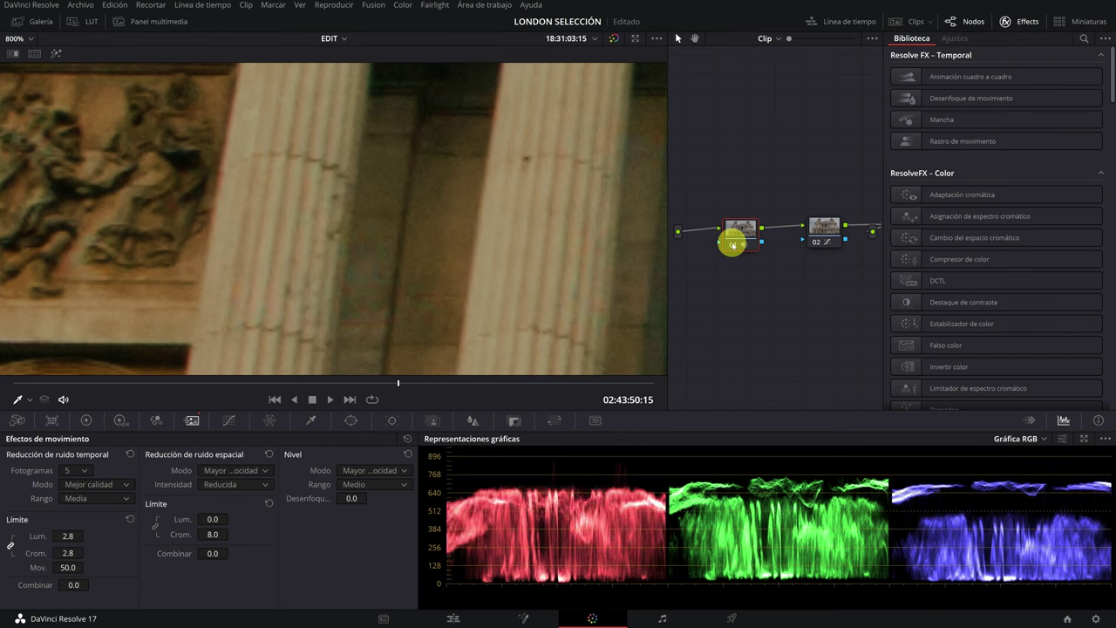